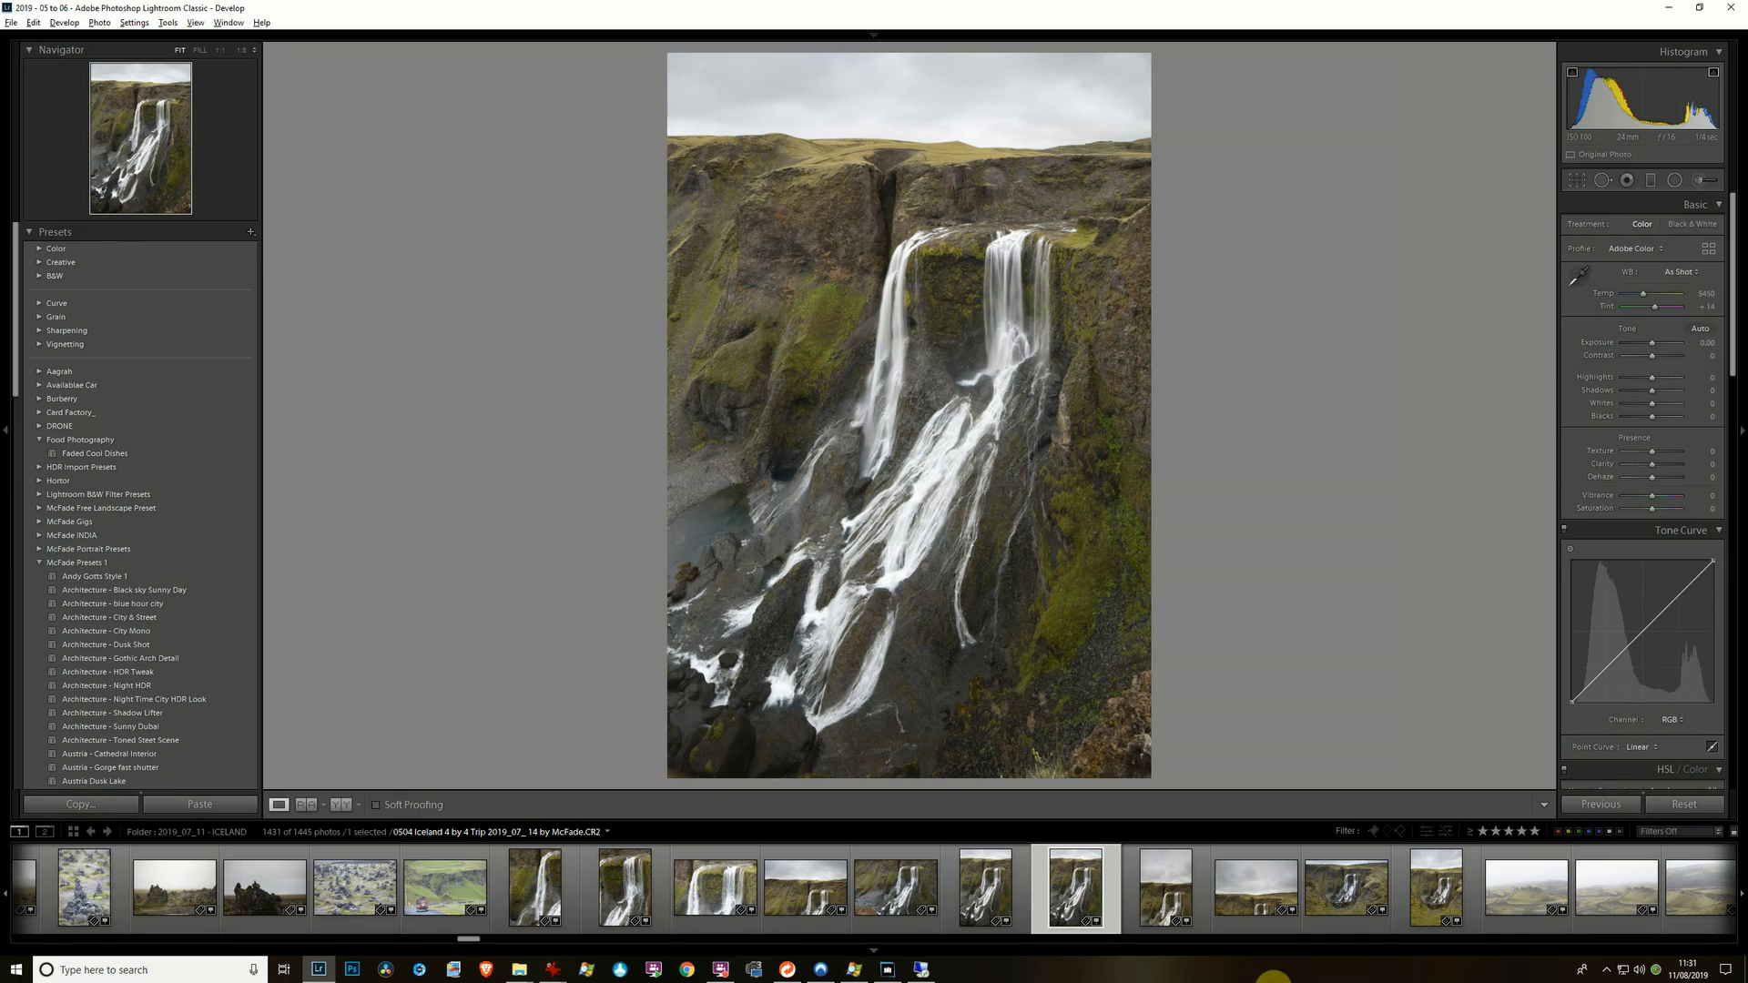
- Select the two adjacent landscape-format frames of the waterfall, sky and canyon, and start a panorama merge
{"action": "left_click", "coordinate": [1272, 929]}
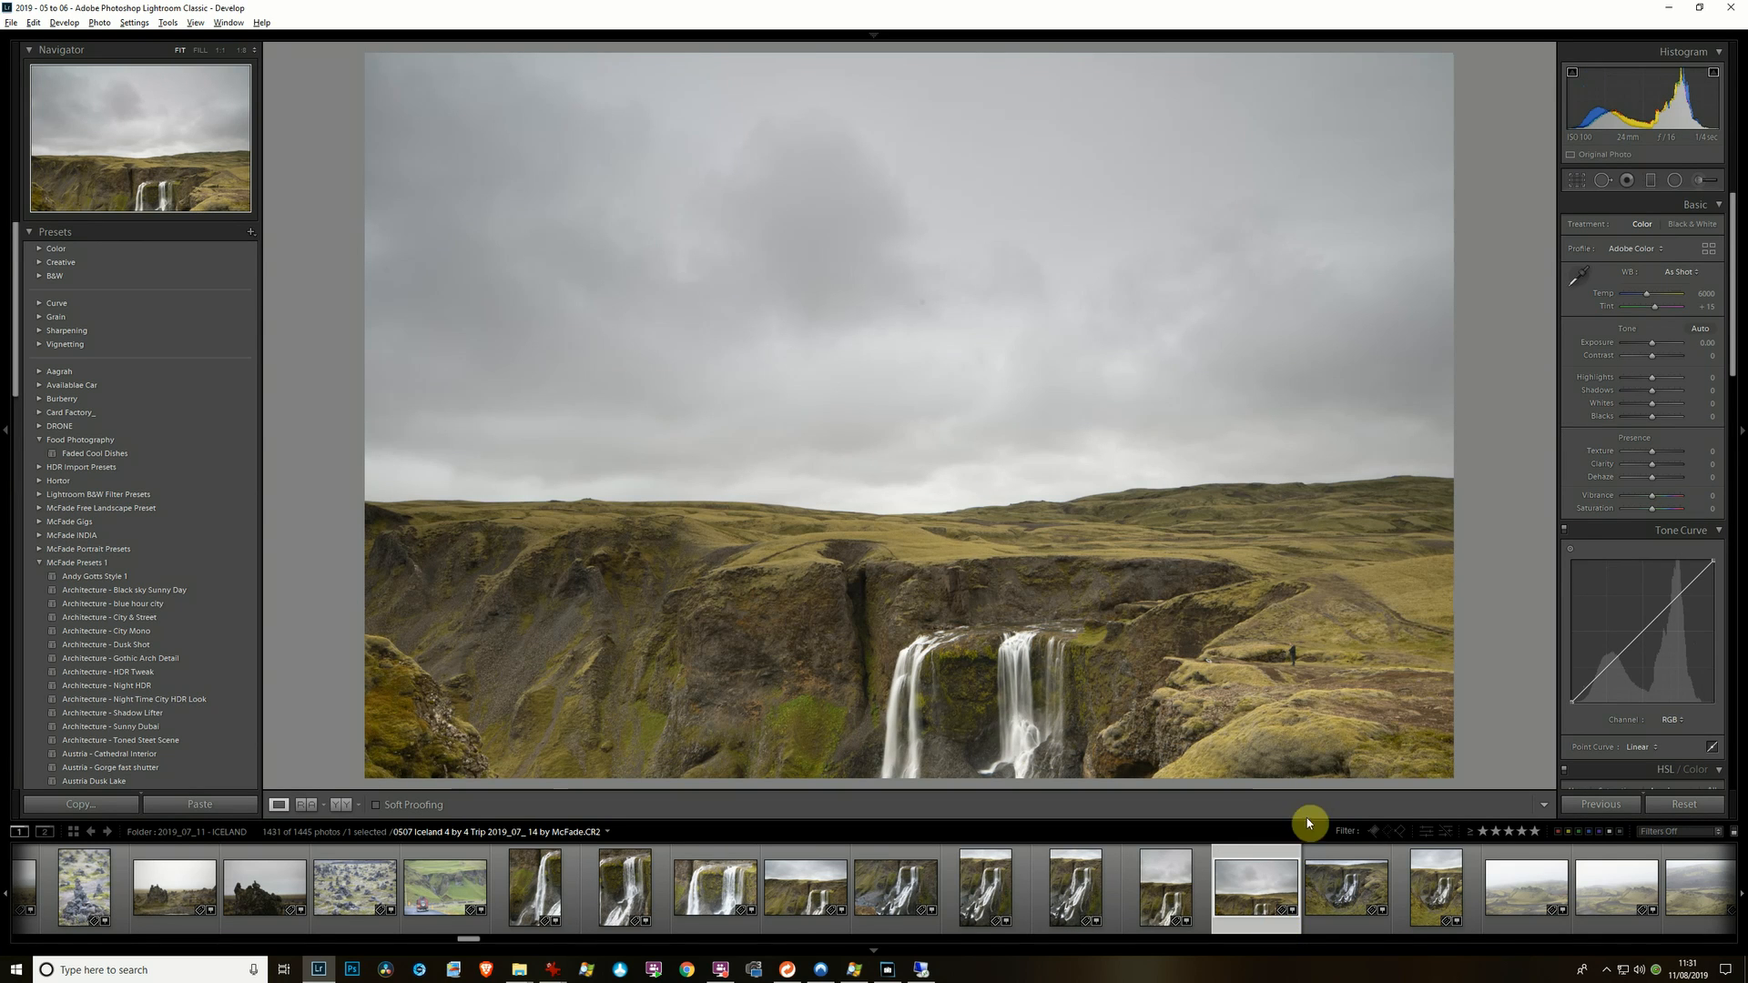
{"action": "left_click", "coordinate": [1328, 931]}
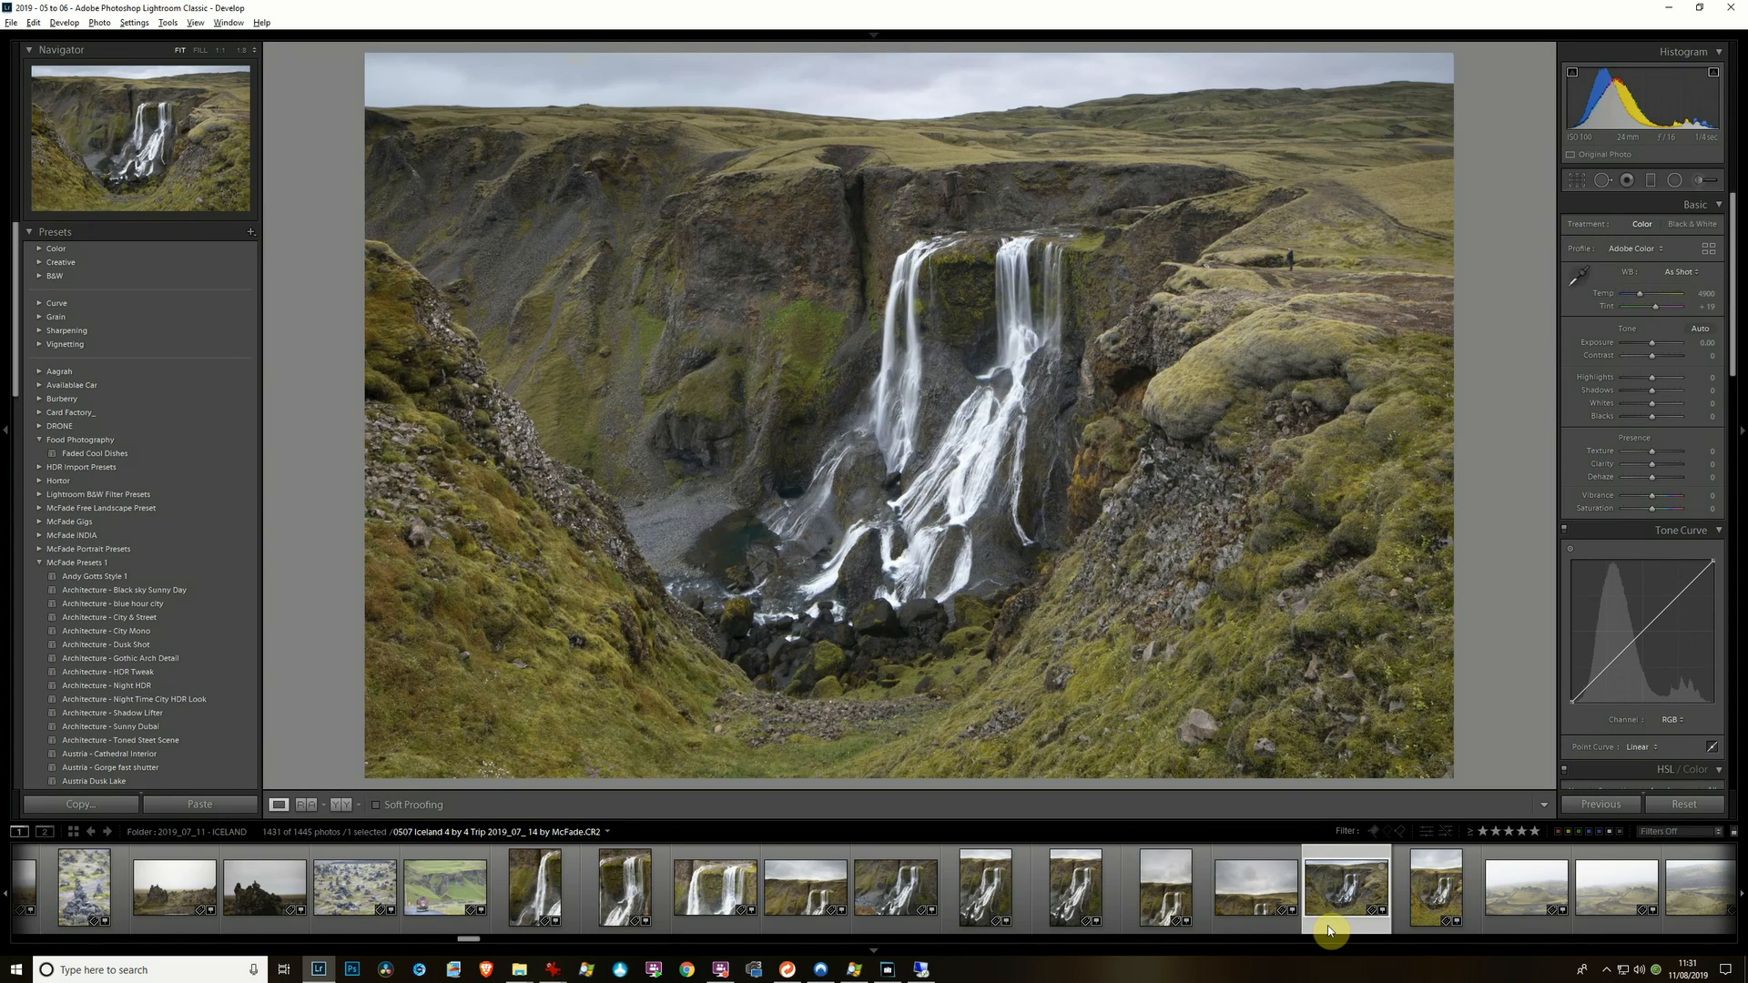
{"action": "left_click", "coordinate": [1288, 924]}
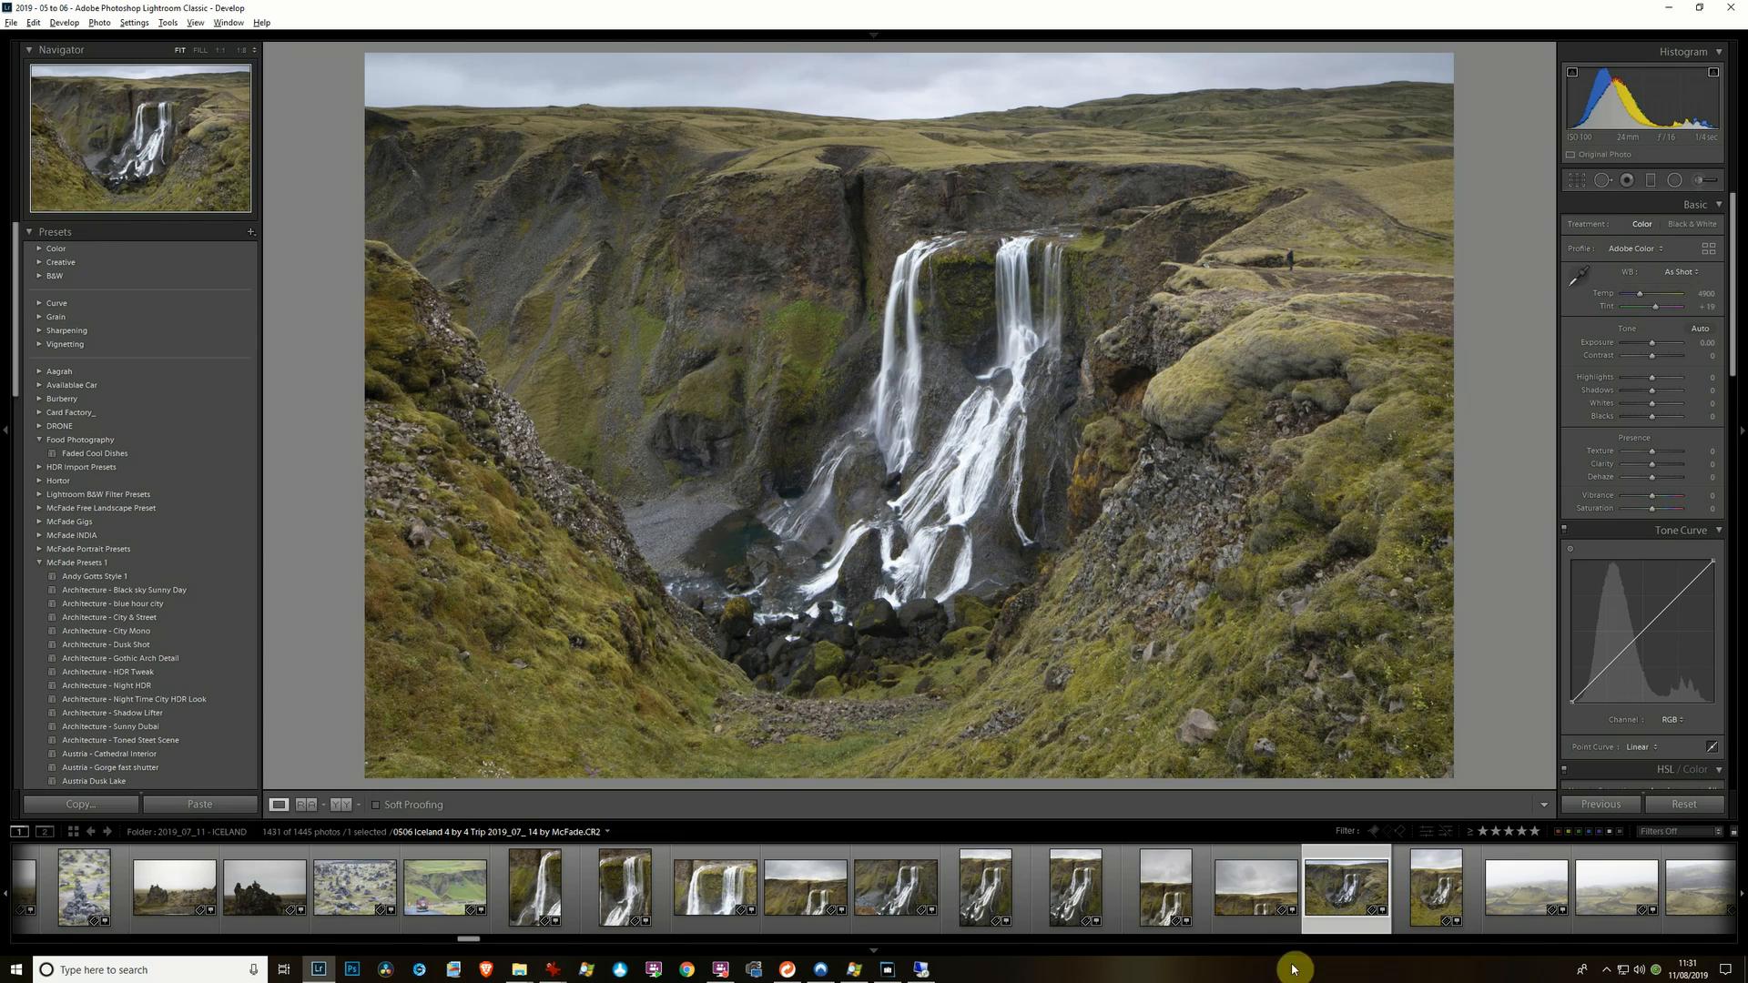
{"action": "left_click", "coordinate": [1258, 921], "text": "ctrl"}
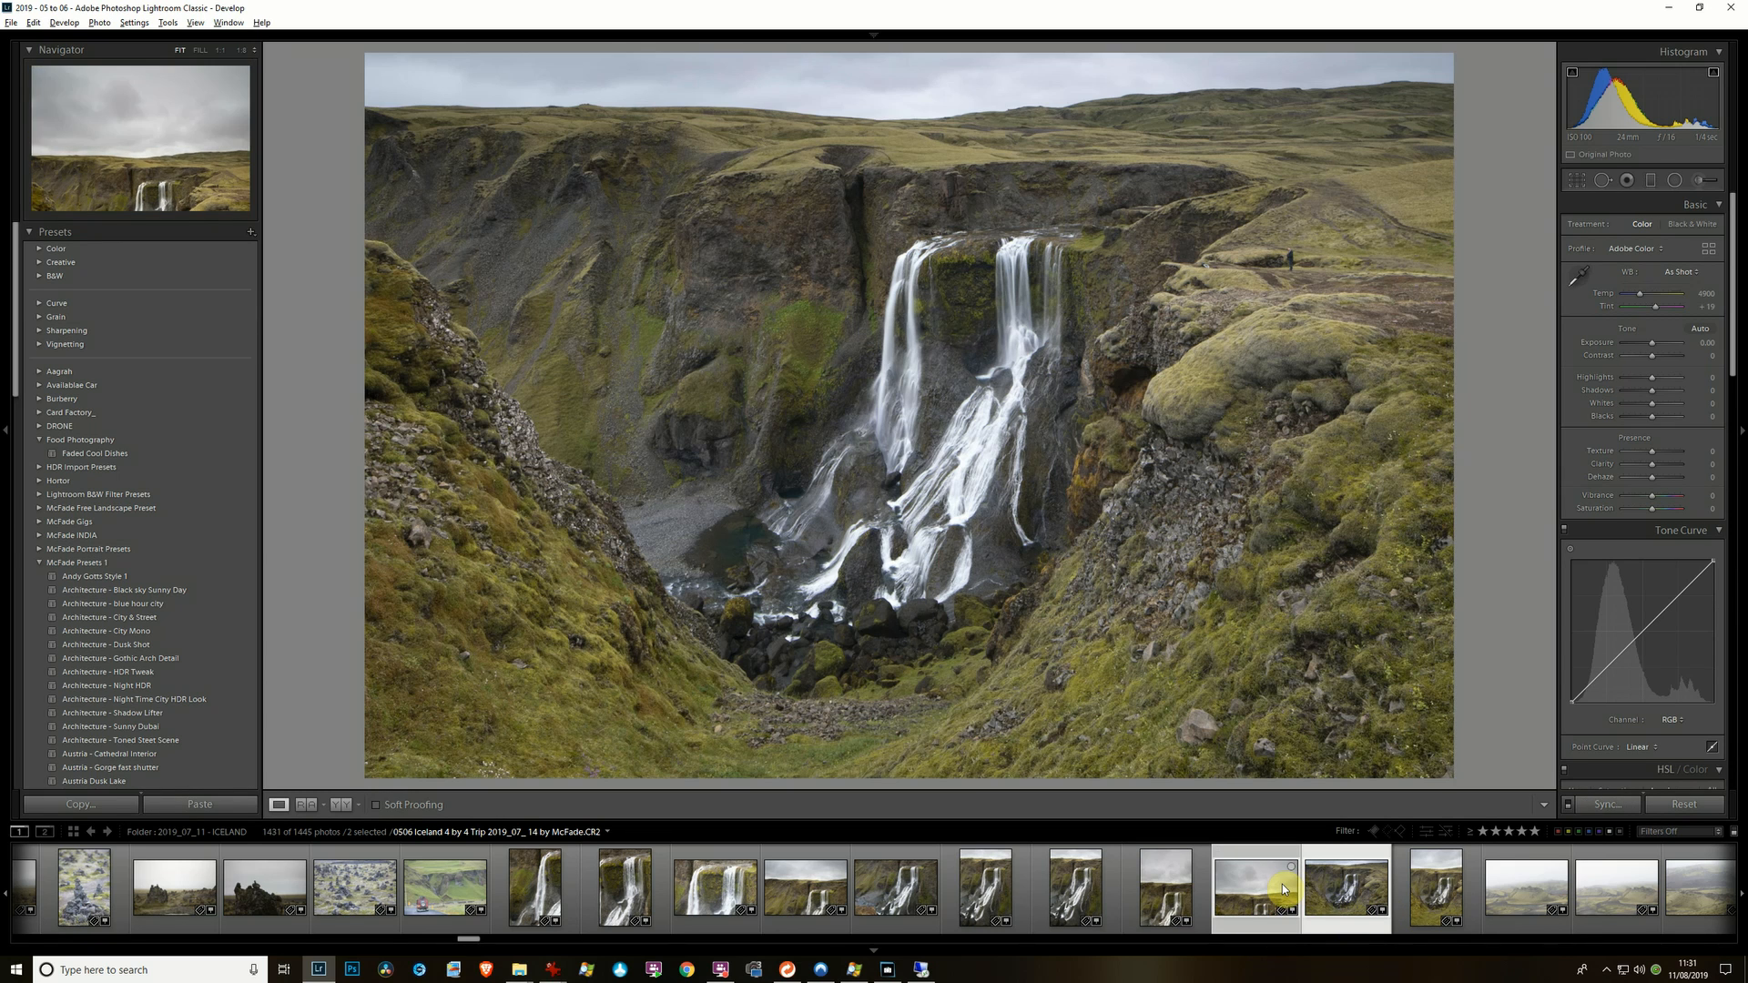
{"action": "right_click", "coordinate": [1282, 888]}
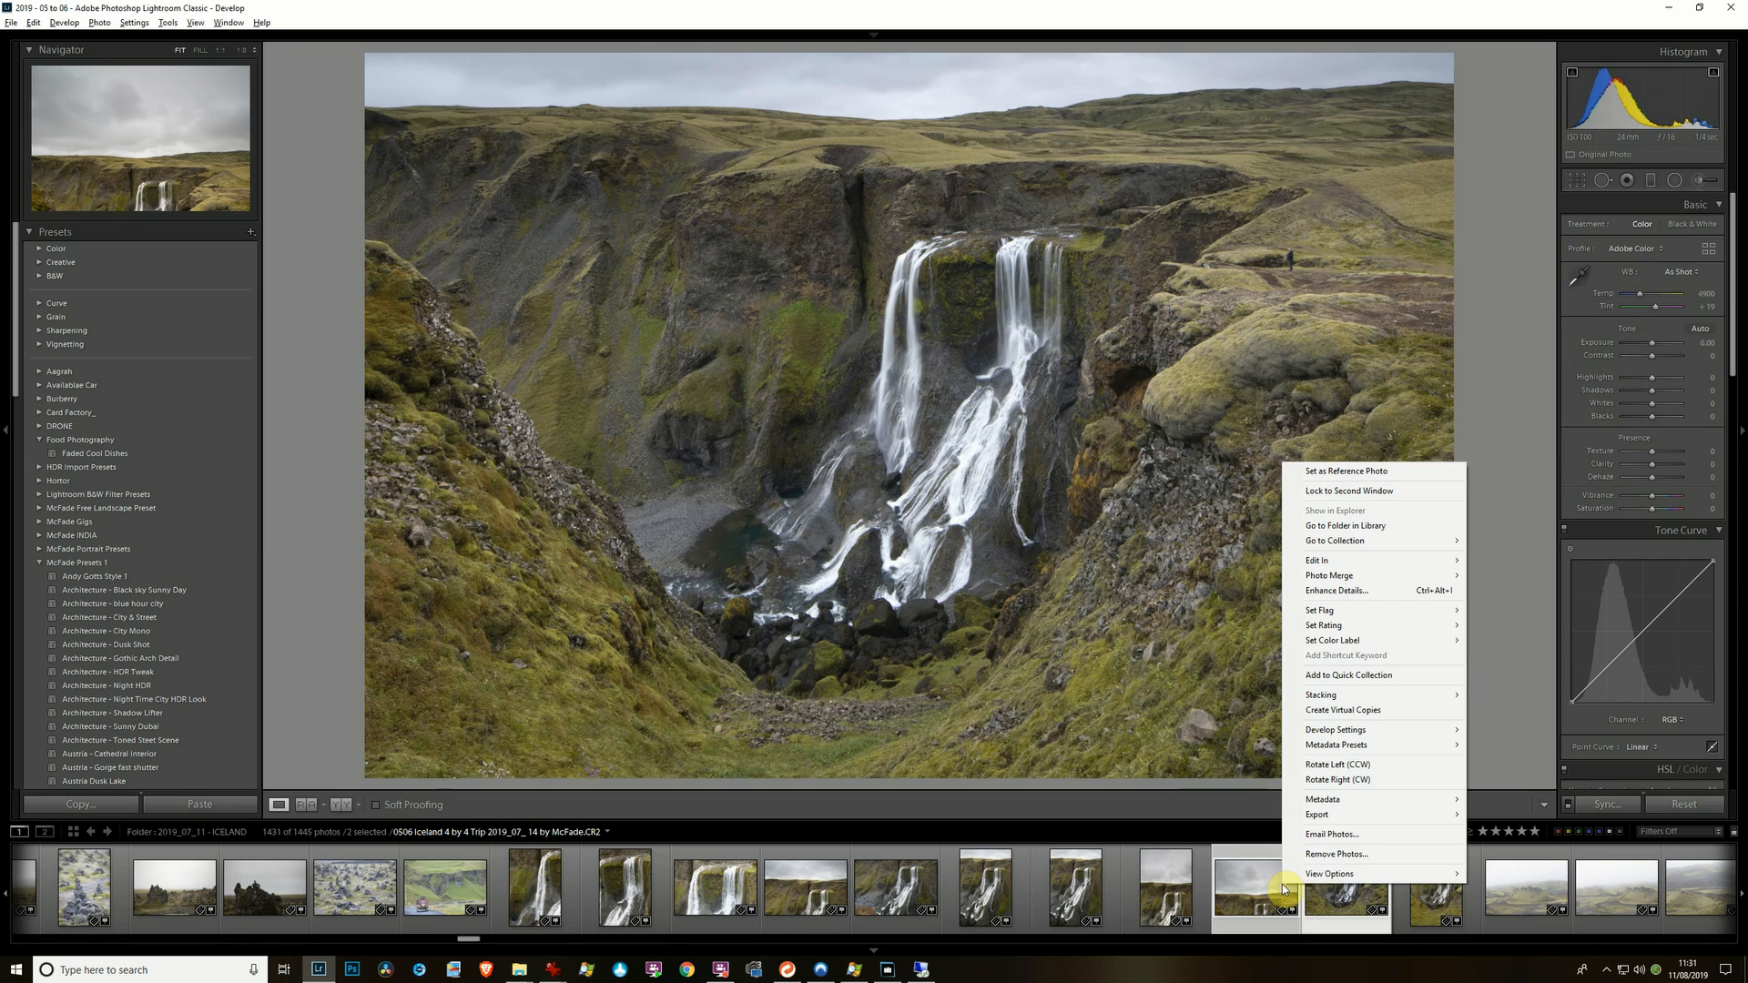
{"action": "mouse_move", "coordinate": [1400, 617]}
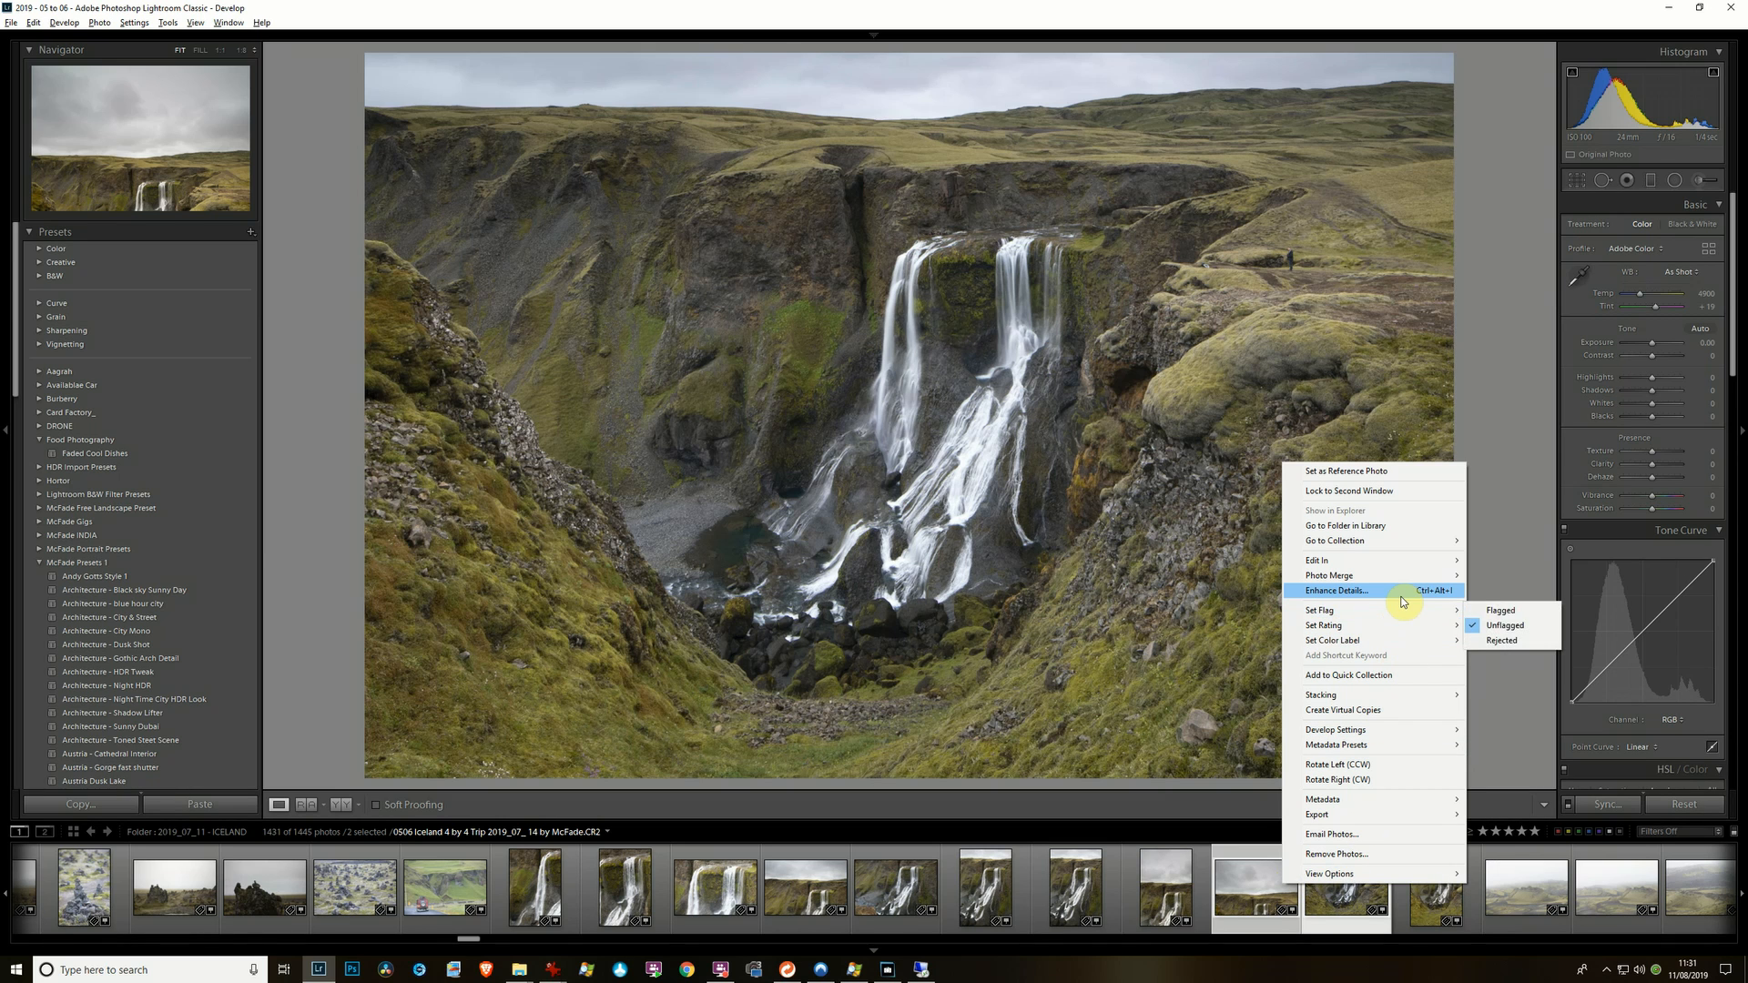
{"action": "mouse_move", "coordinate": [1402, 584]}
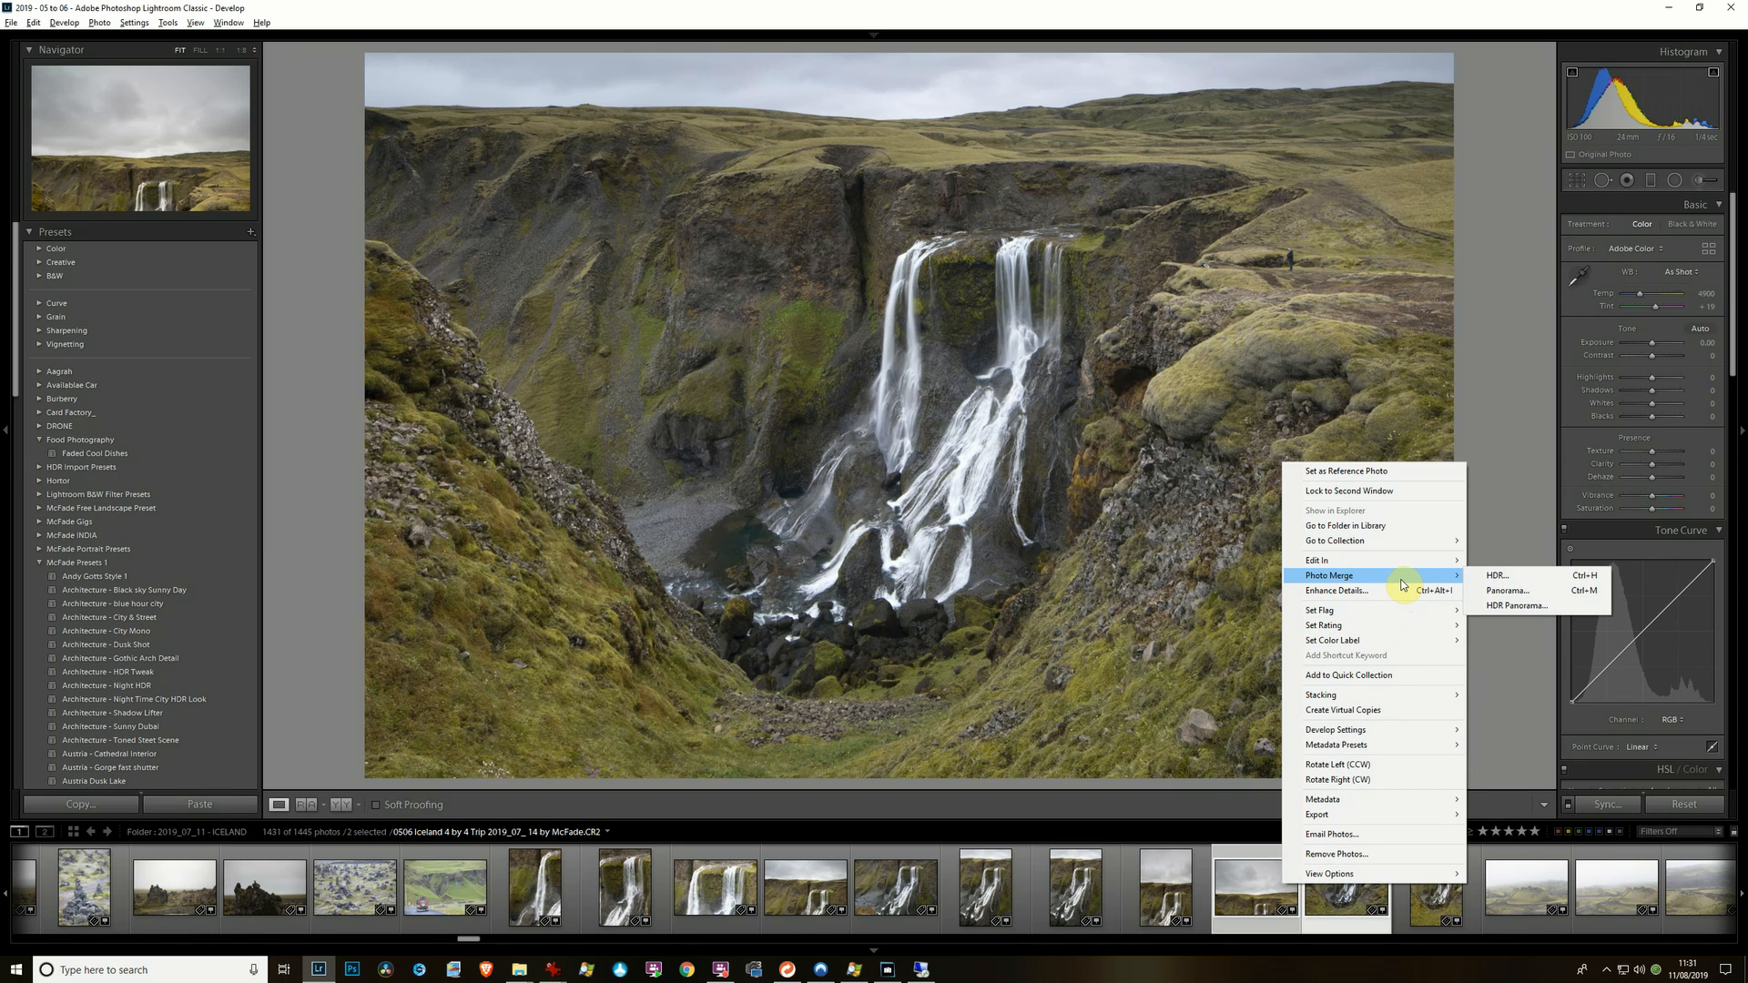
{"action": "left_click", "coordinate": [1539, 594]}
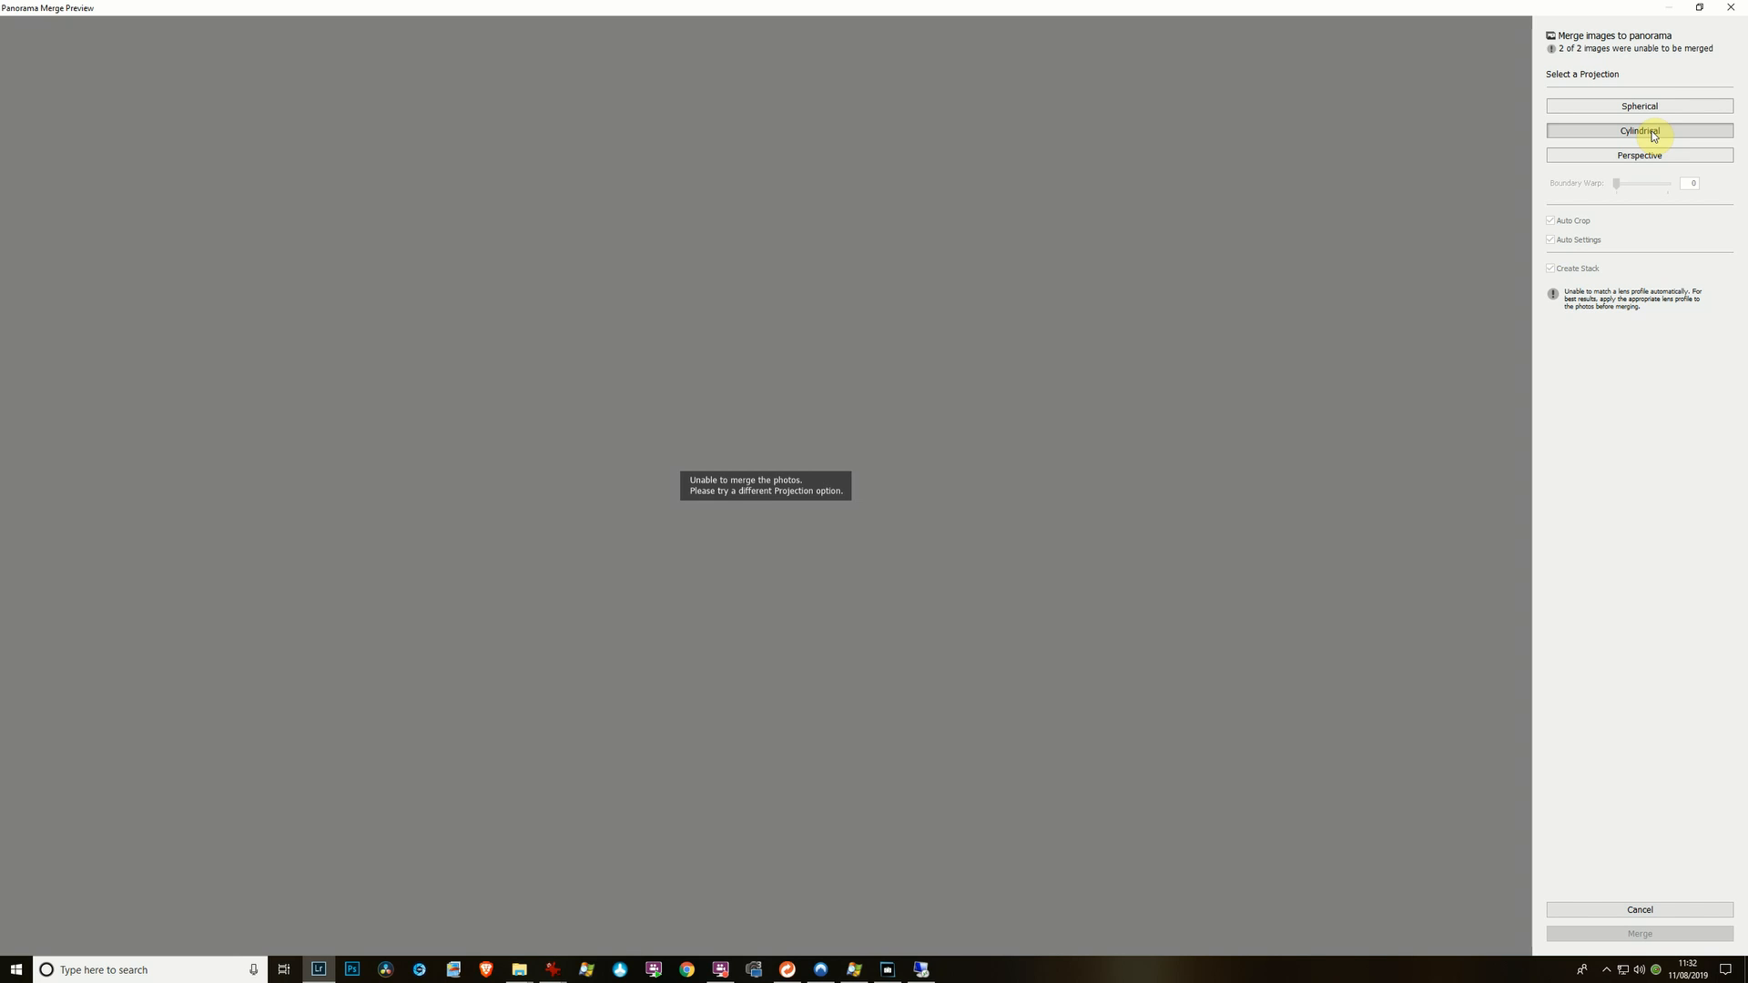
- Merge the two photos using the Perspective projection with Auto Crop, Auto Settings and Create Stack enabled
{"action": "left_click", "coordinate": [1650, 157]}
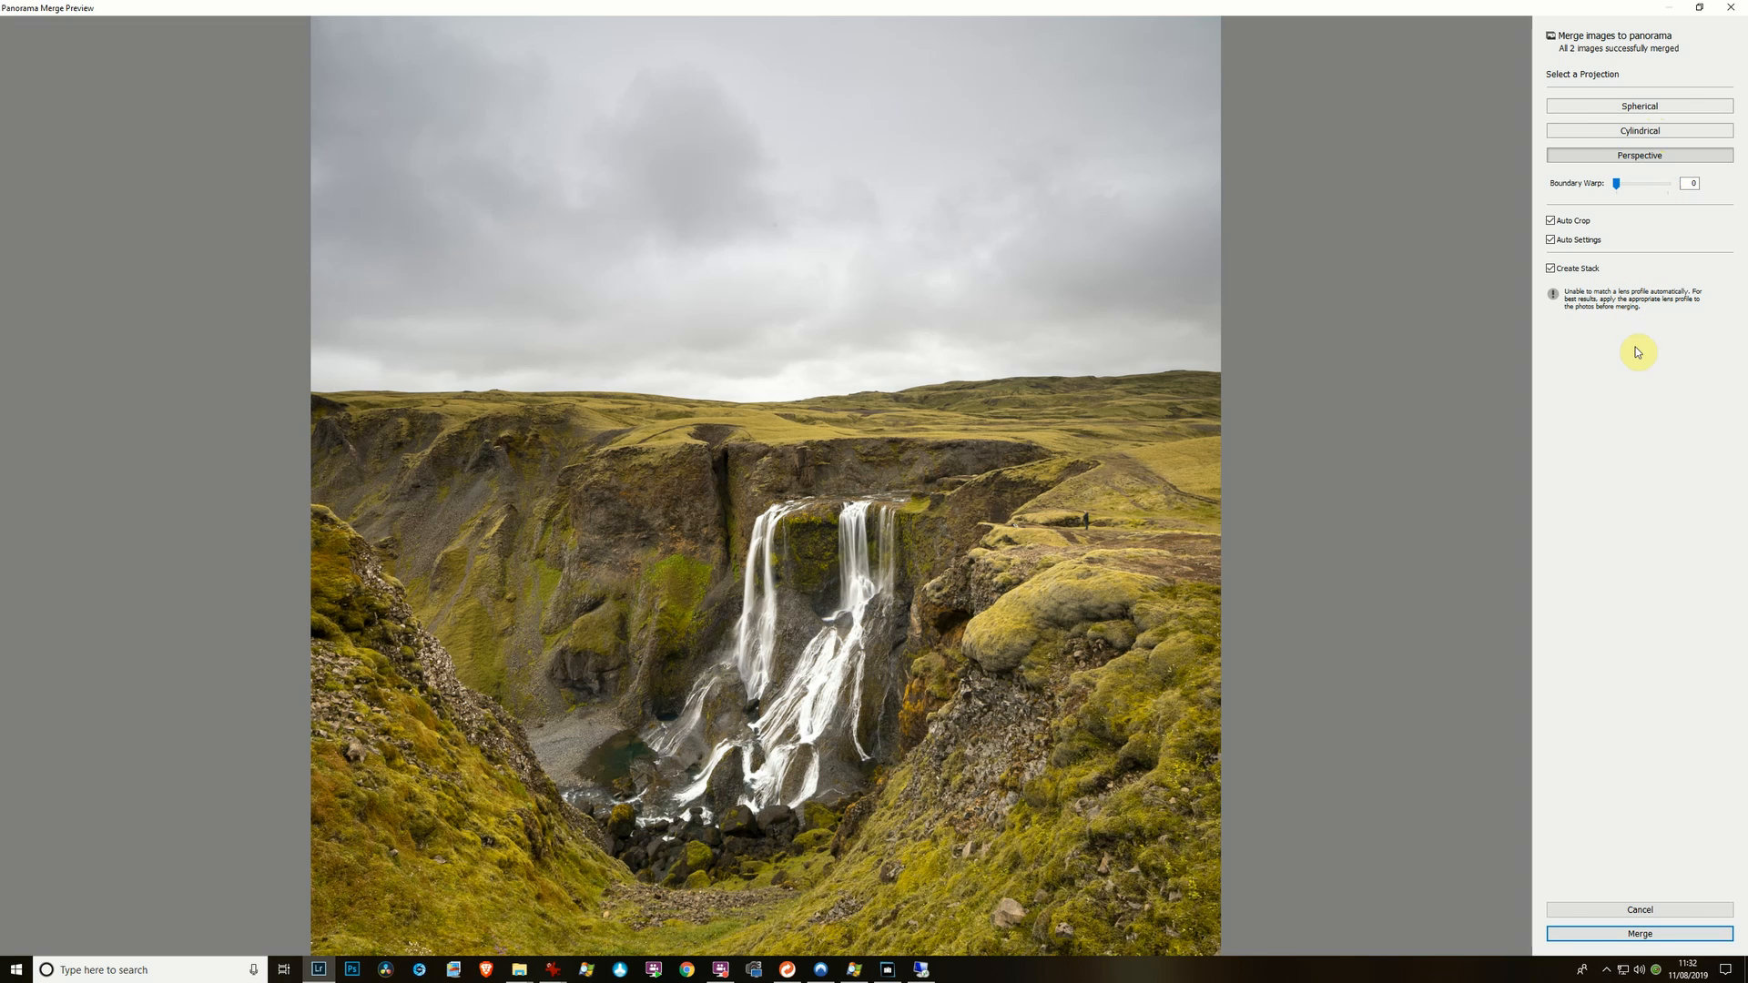
{"action": "left_click", "coordinate": [1550, 221]}
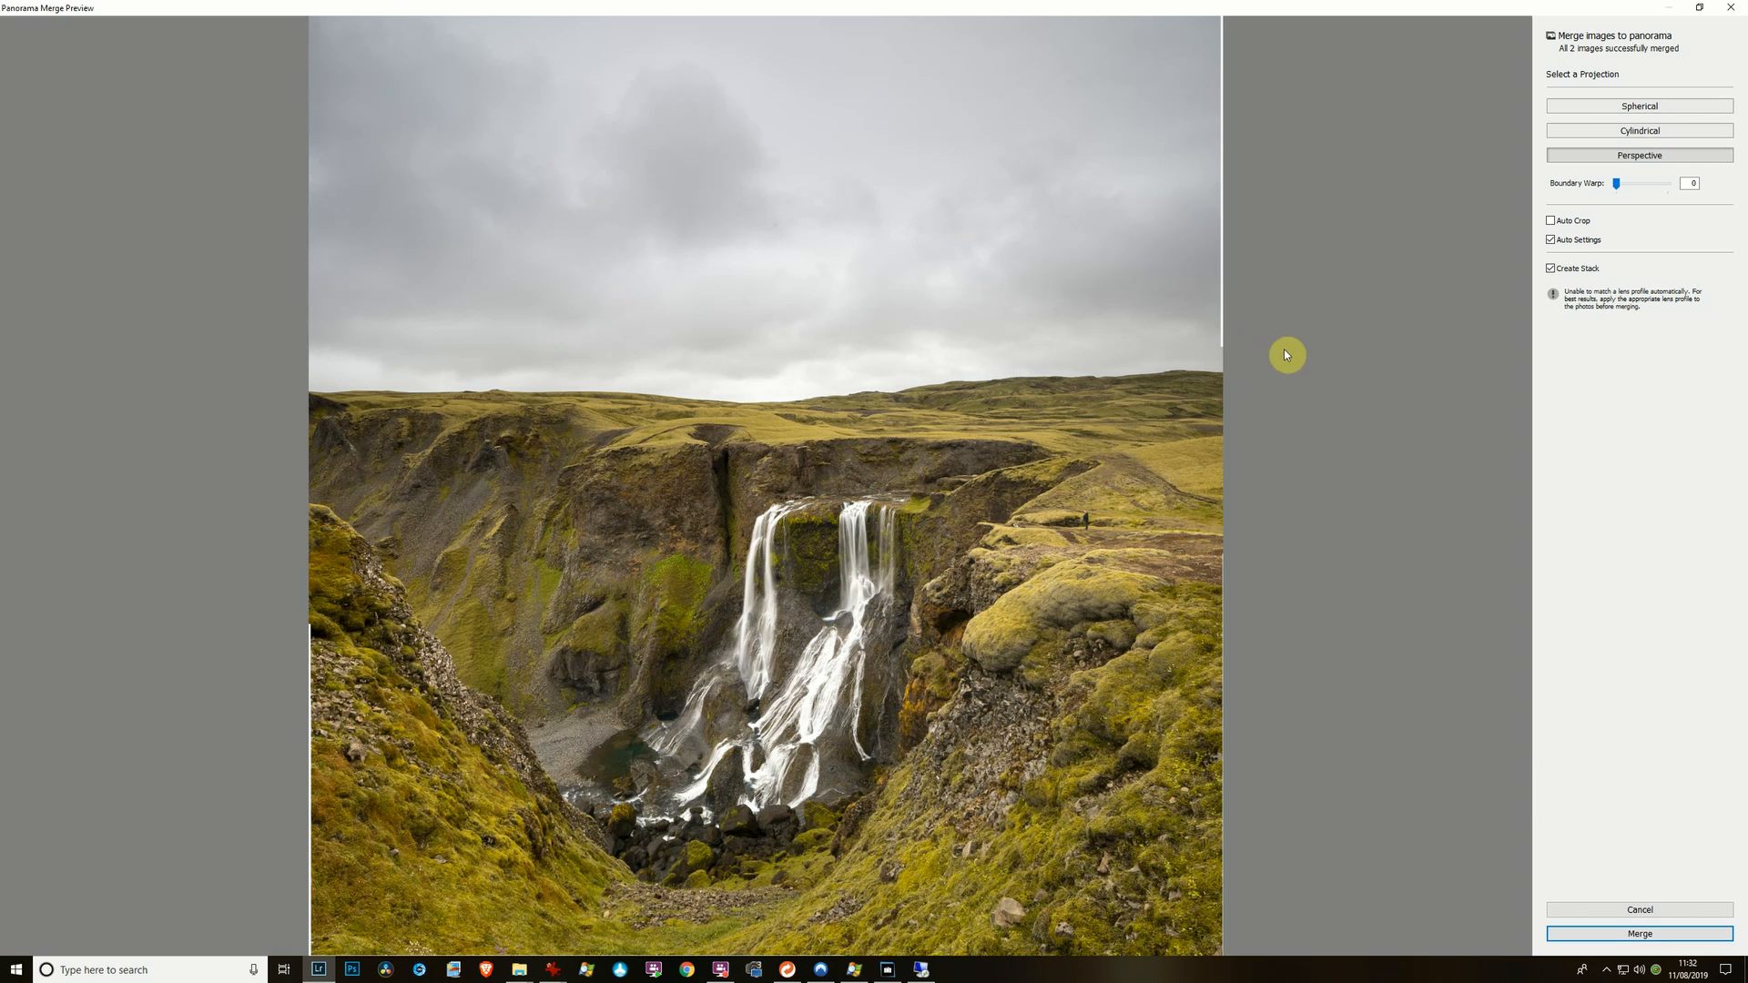
{"action": "left_click", "coordinate": [1551, 221]}
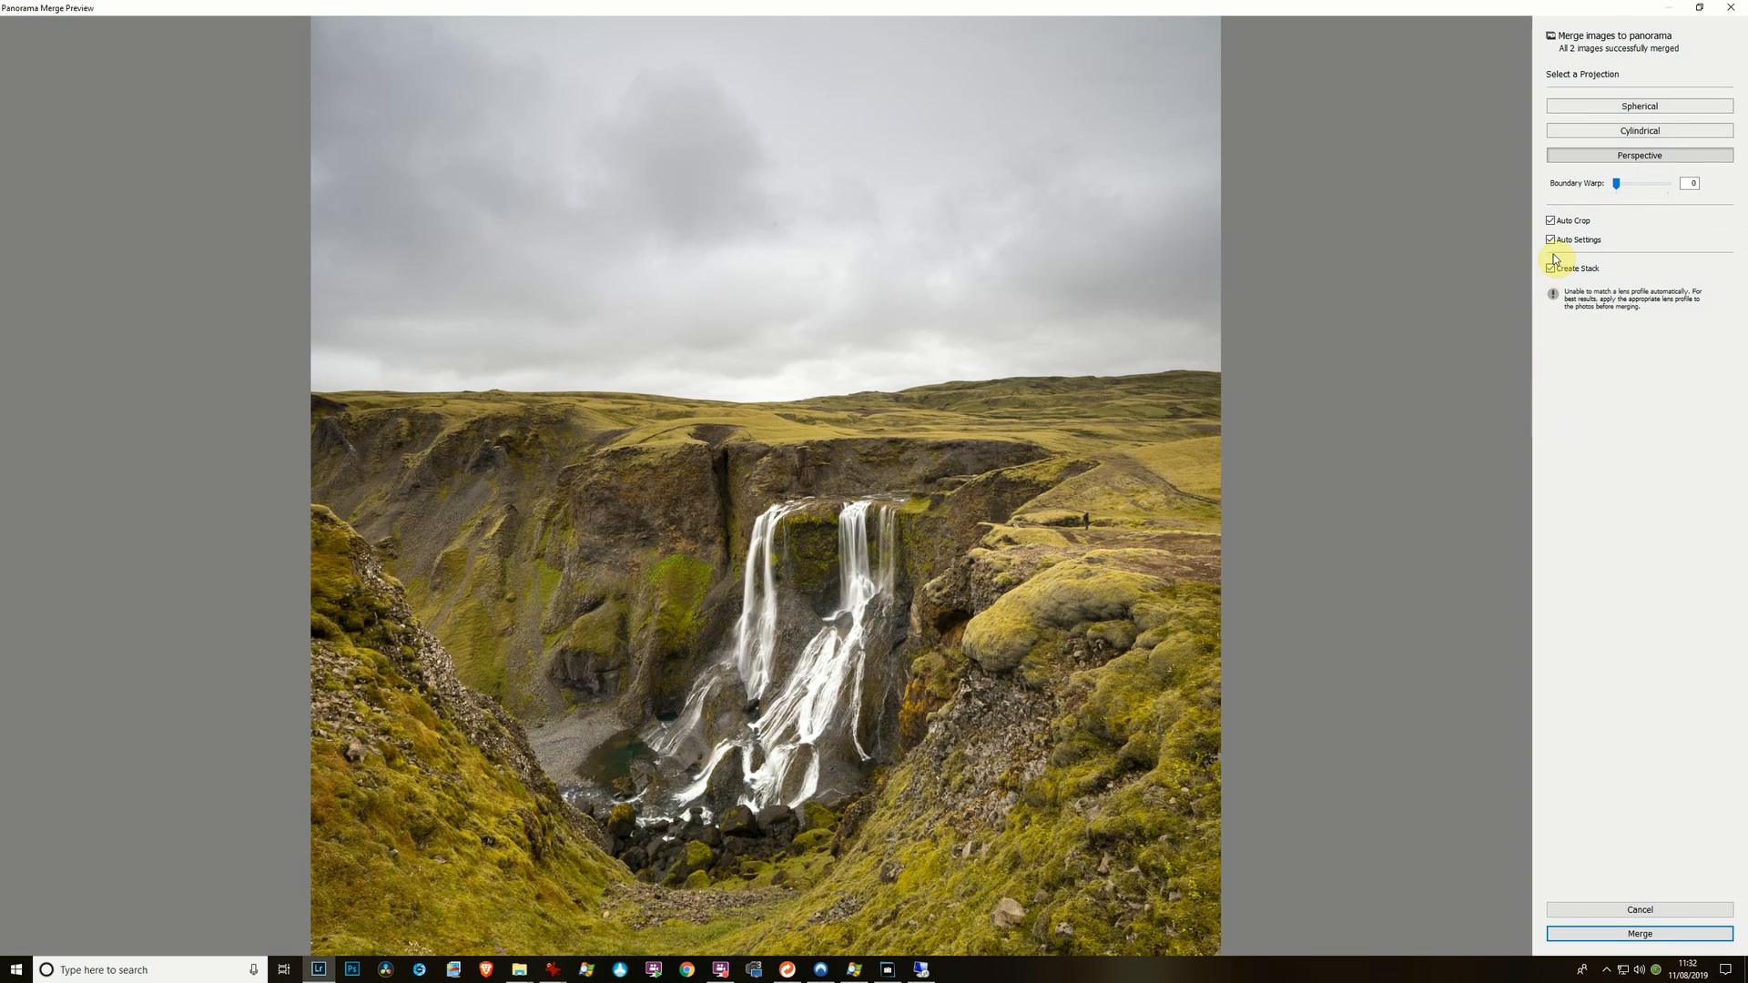
{"action": "left_click", "coordinate": [1553, 244]}
{"action": "left_click", "coordinate": [1553, 244]}
{"action": "left_click", "coordinate": [1628, 938]}
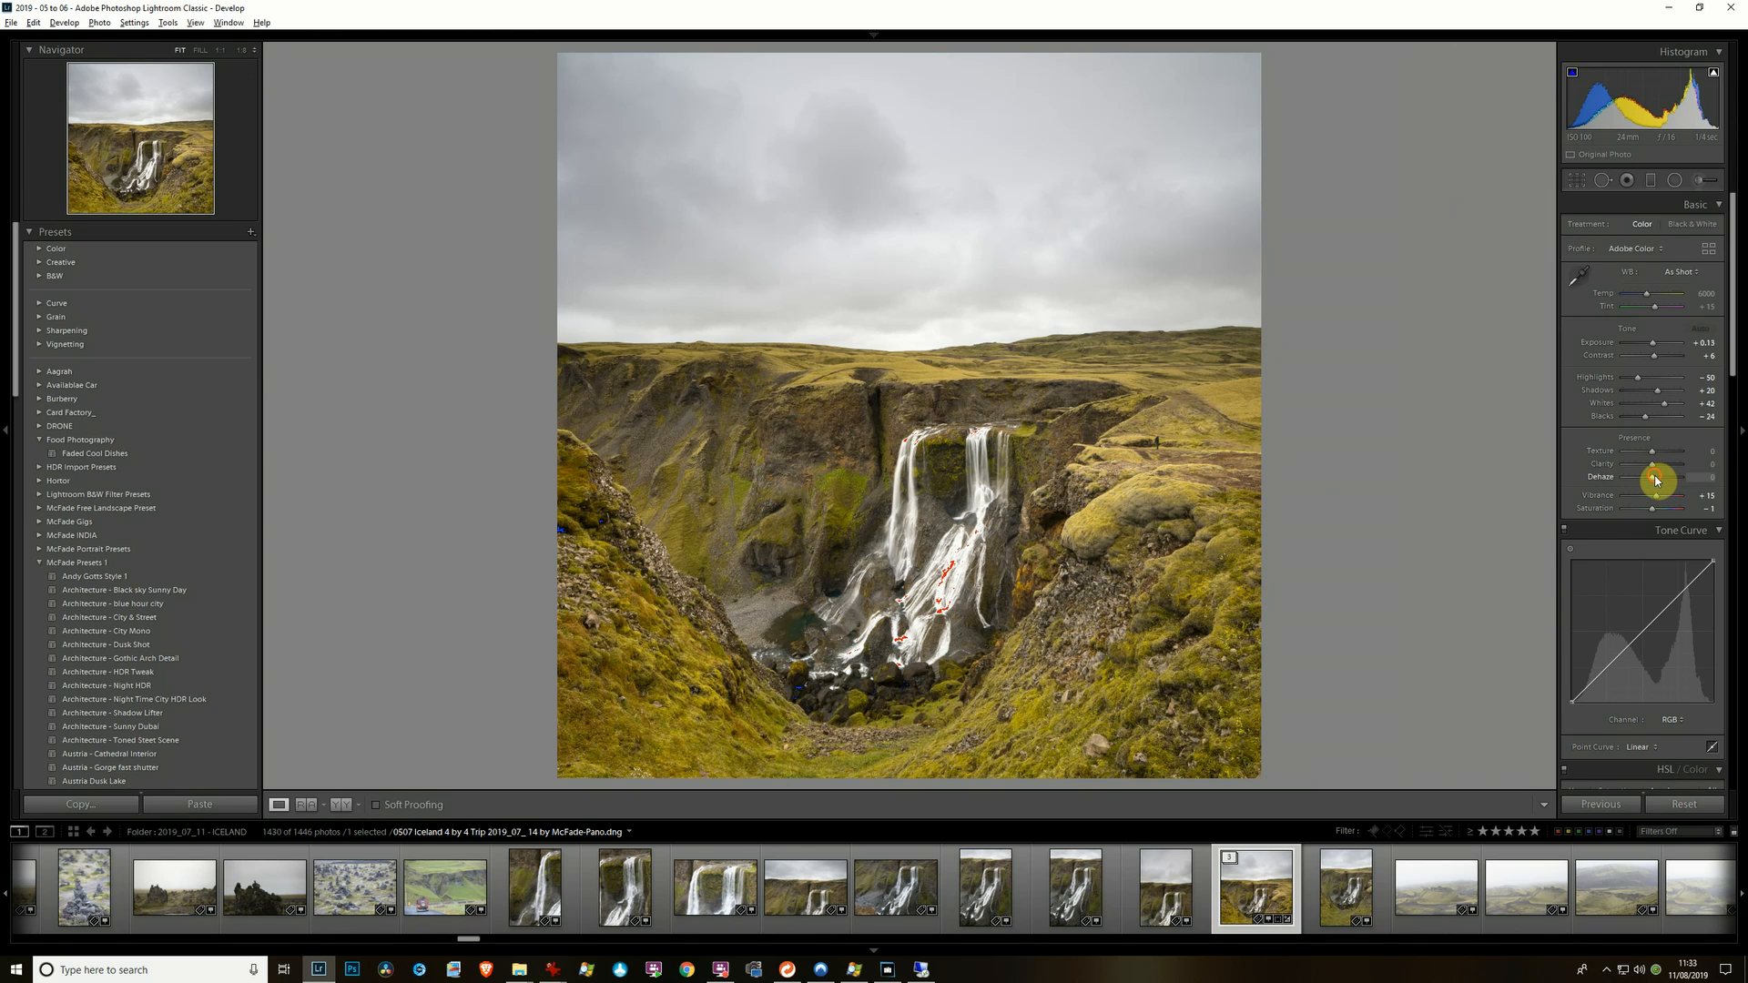
- Set the panorama's Clarity to +33, Dehaze to +24, Shadows to +60, Highlights to −52 and Contrast to −14
{"action": "left_click_drag", "start_coordinate": [1660, 477], "coordinate": [1666, 465]}
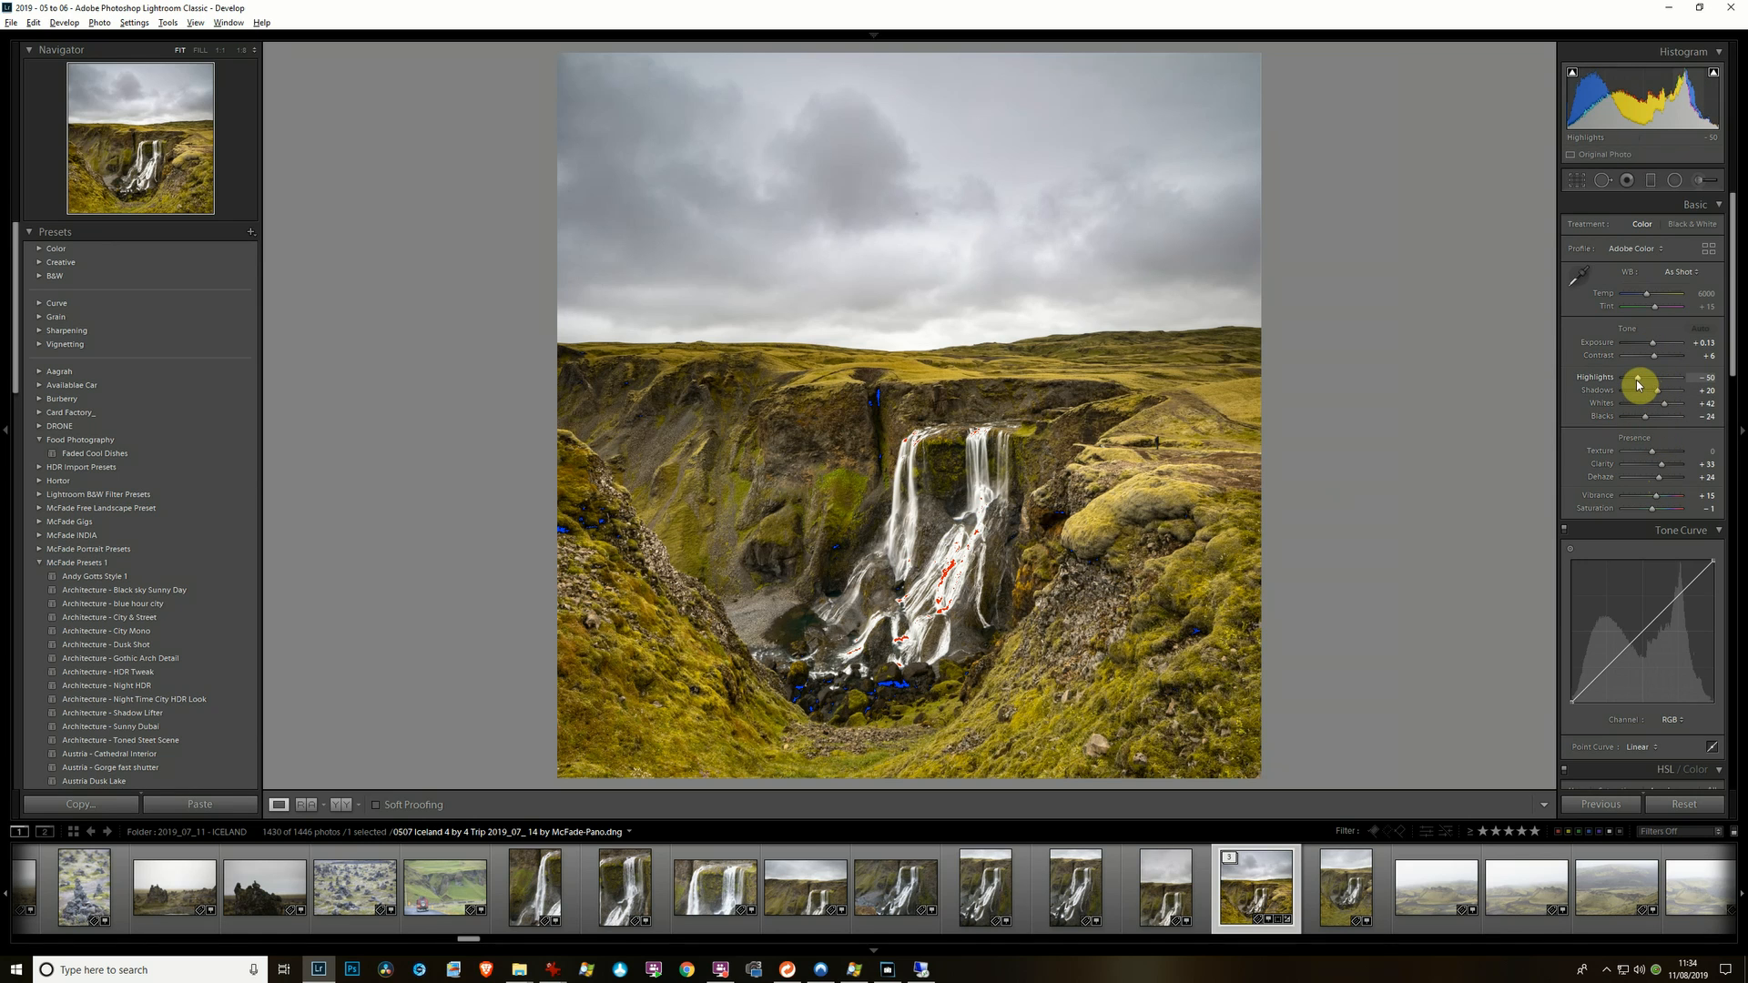
{"action": "mouse_move", "coordinate": [1656, 391]}
{"action": "left_mouse_down"}
{"action": "mouse_move", "coordinate": [1669, 396]}
{"action": "mouse_move", "coordinate": [1636, 380]}
{"action": "left_mouse_up"}
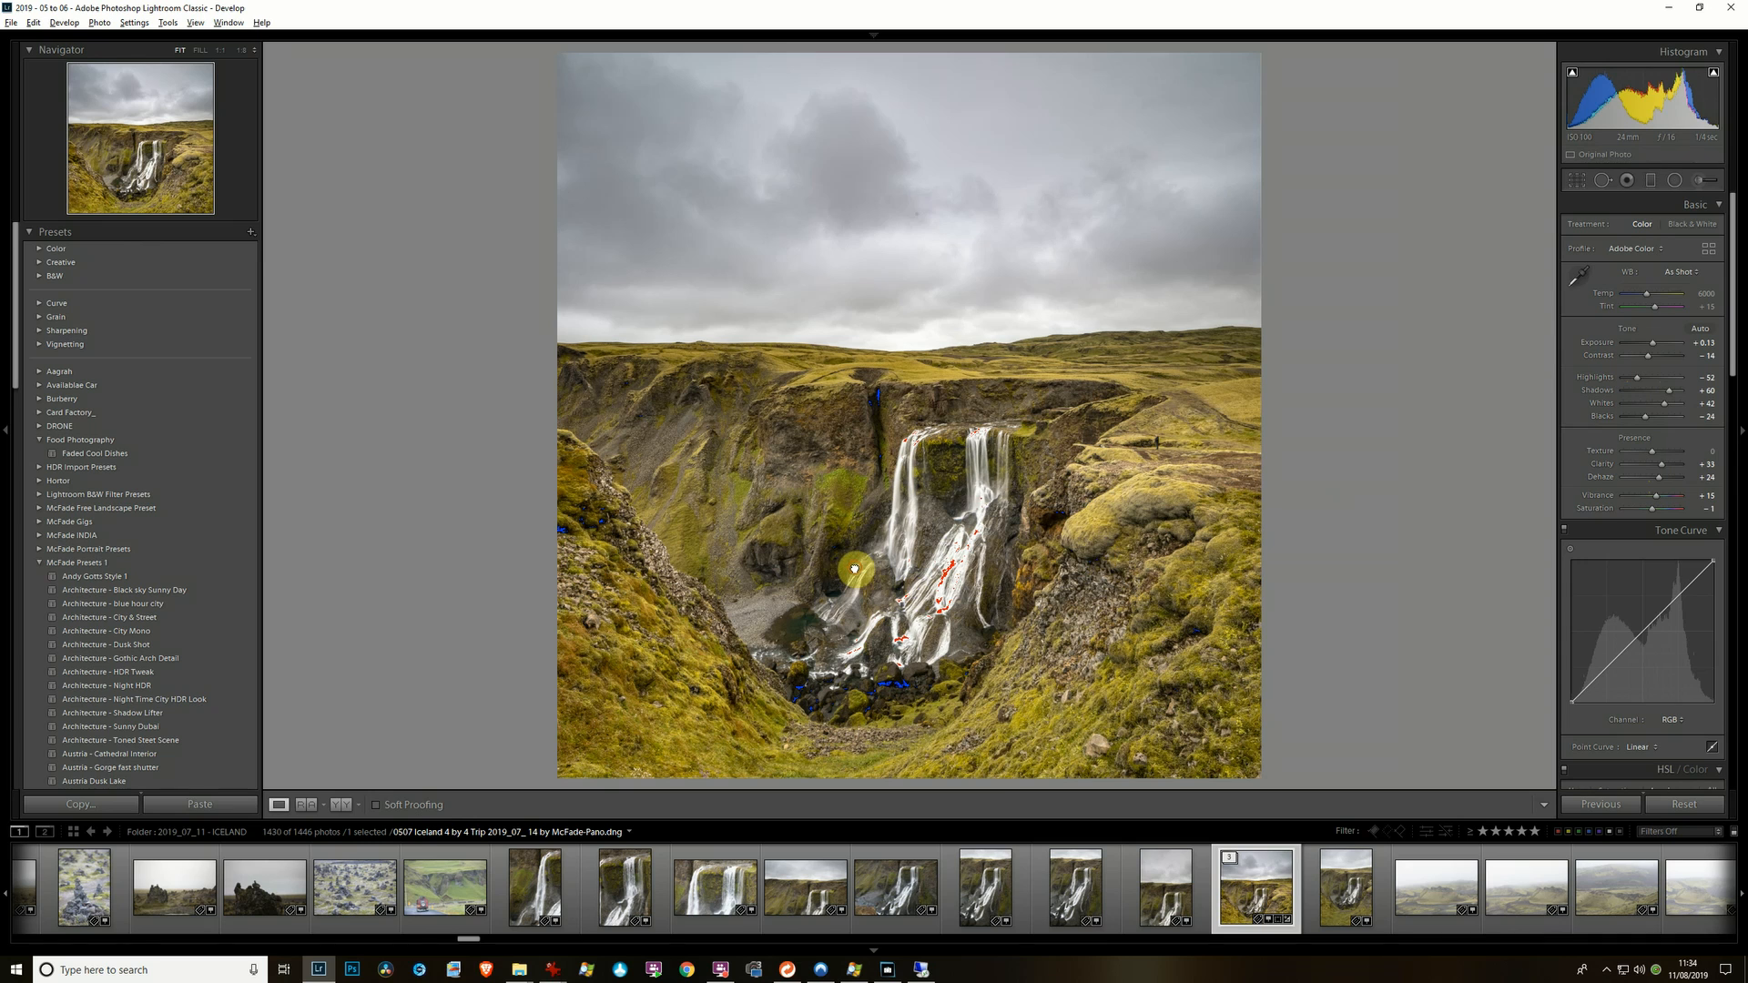
- Check the clipped areas around the waterfall and rocks up close and set Blacks to 0
{"action": "left_click", "coordinate": [806, 505]}
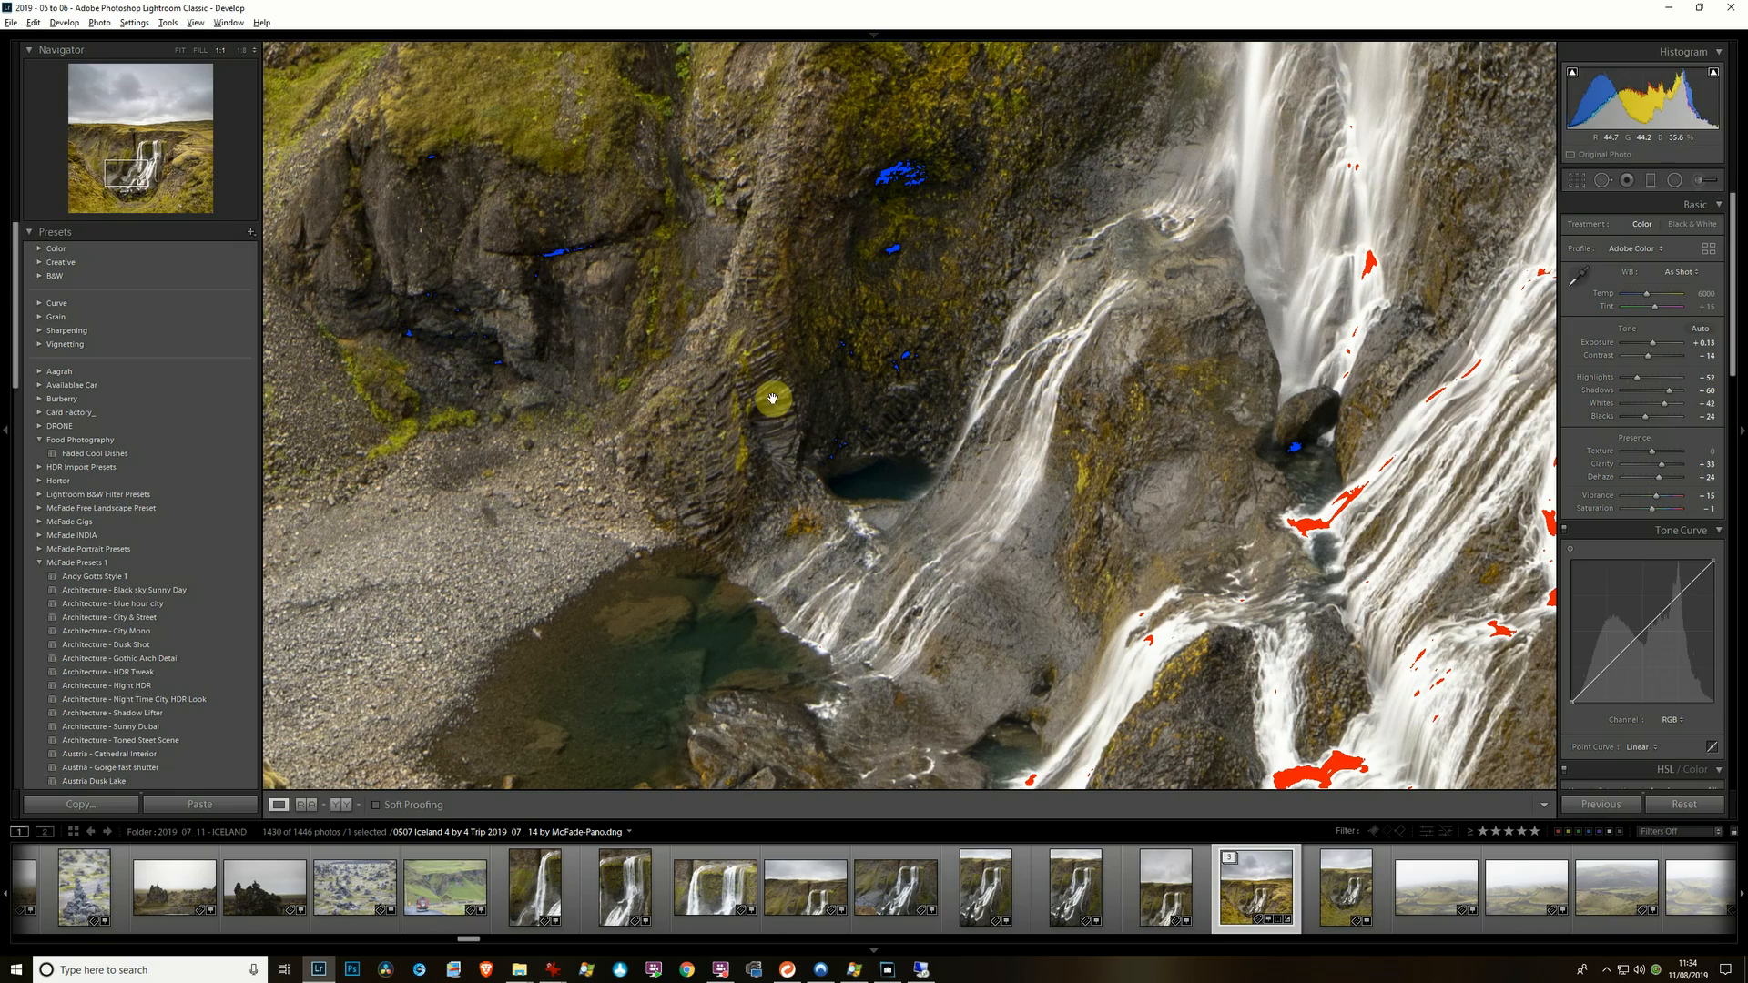
{"action": "left_click_drag", "start_coordinate": [1041, 231], "coordinate": [784, 441]}
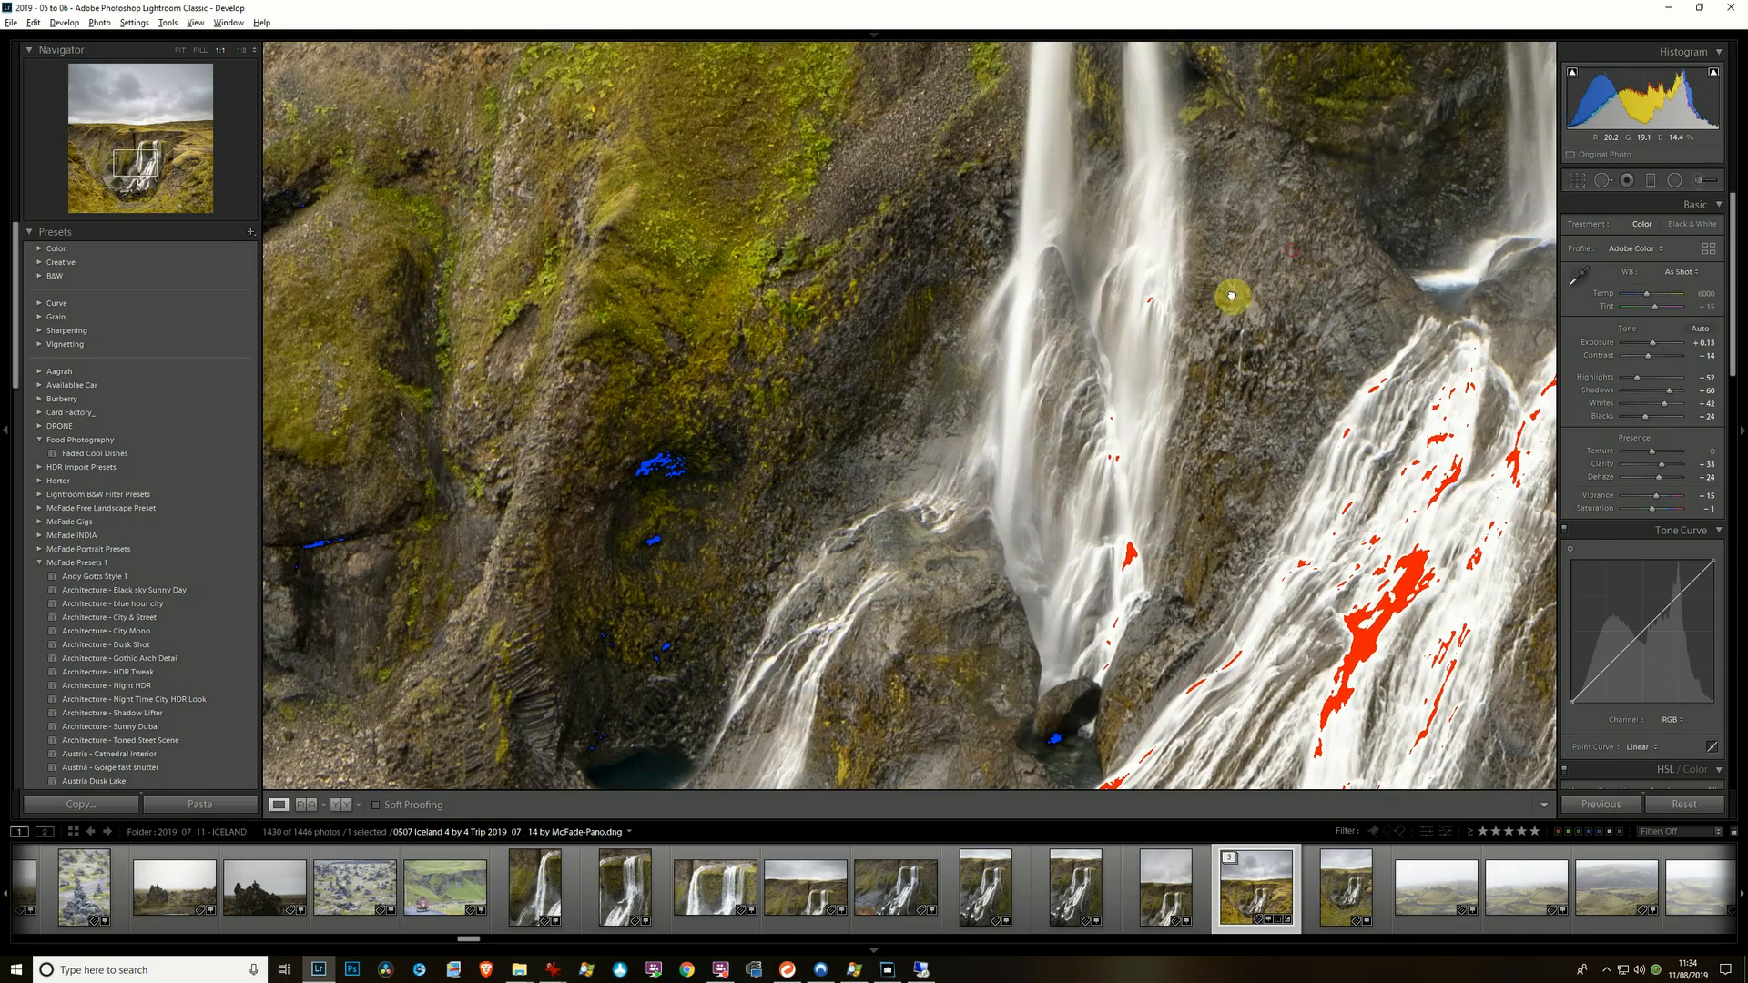
{"action": "left_click_drag", "start_coordinate": [1233, 296], "coordinate": [978, 239]}
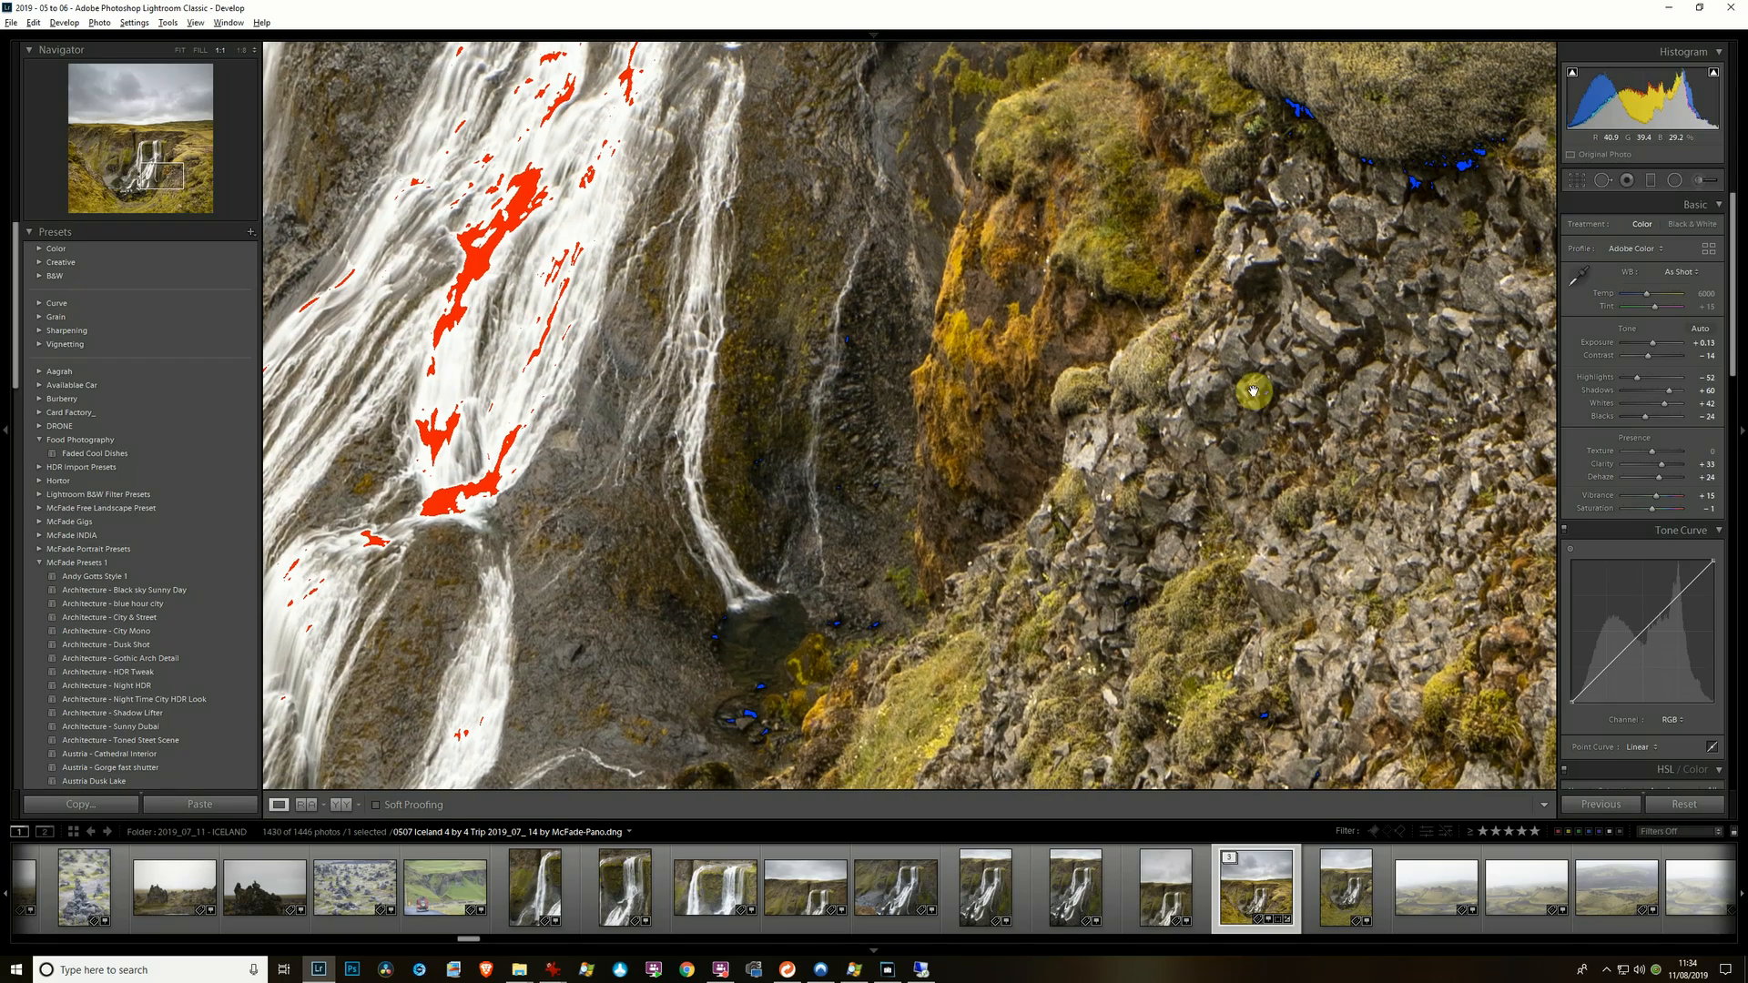
{"action": "left_click_drag", "start_coordinate": [998, 375], "coordinate": [1292, 66]}
{"action": "left_click_drag", "start_coordinate": [753, 531], "coordinate": [953, 465]}
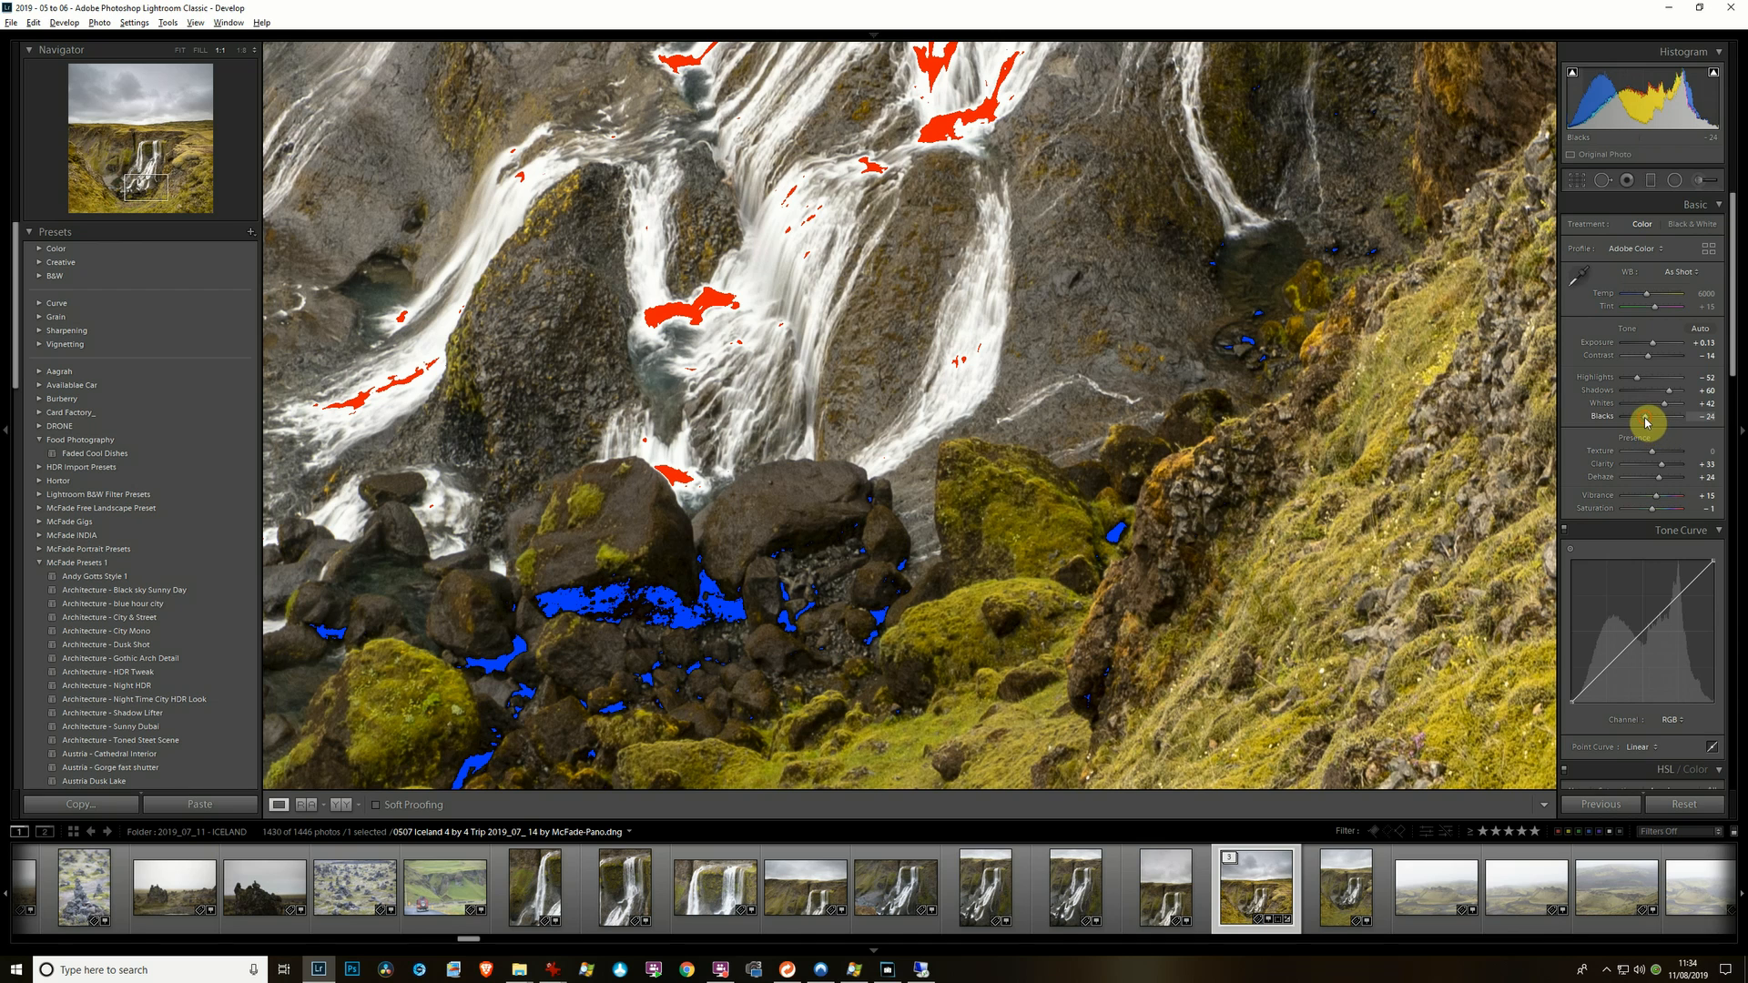
{"action": "left_click_drag", "start_coordinate": [1646, 418], "coordinate": [1654, 423]}
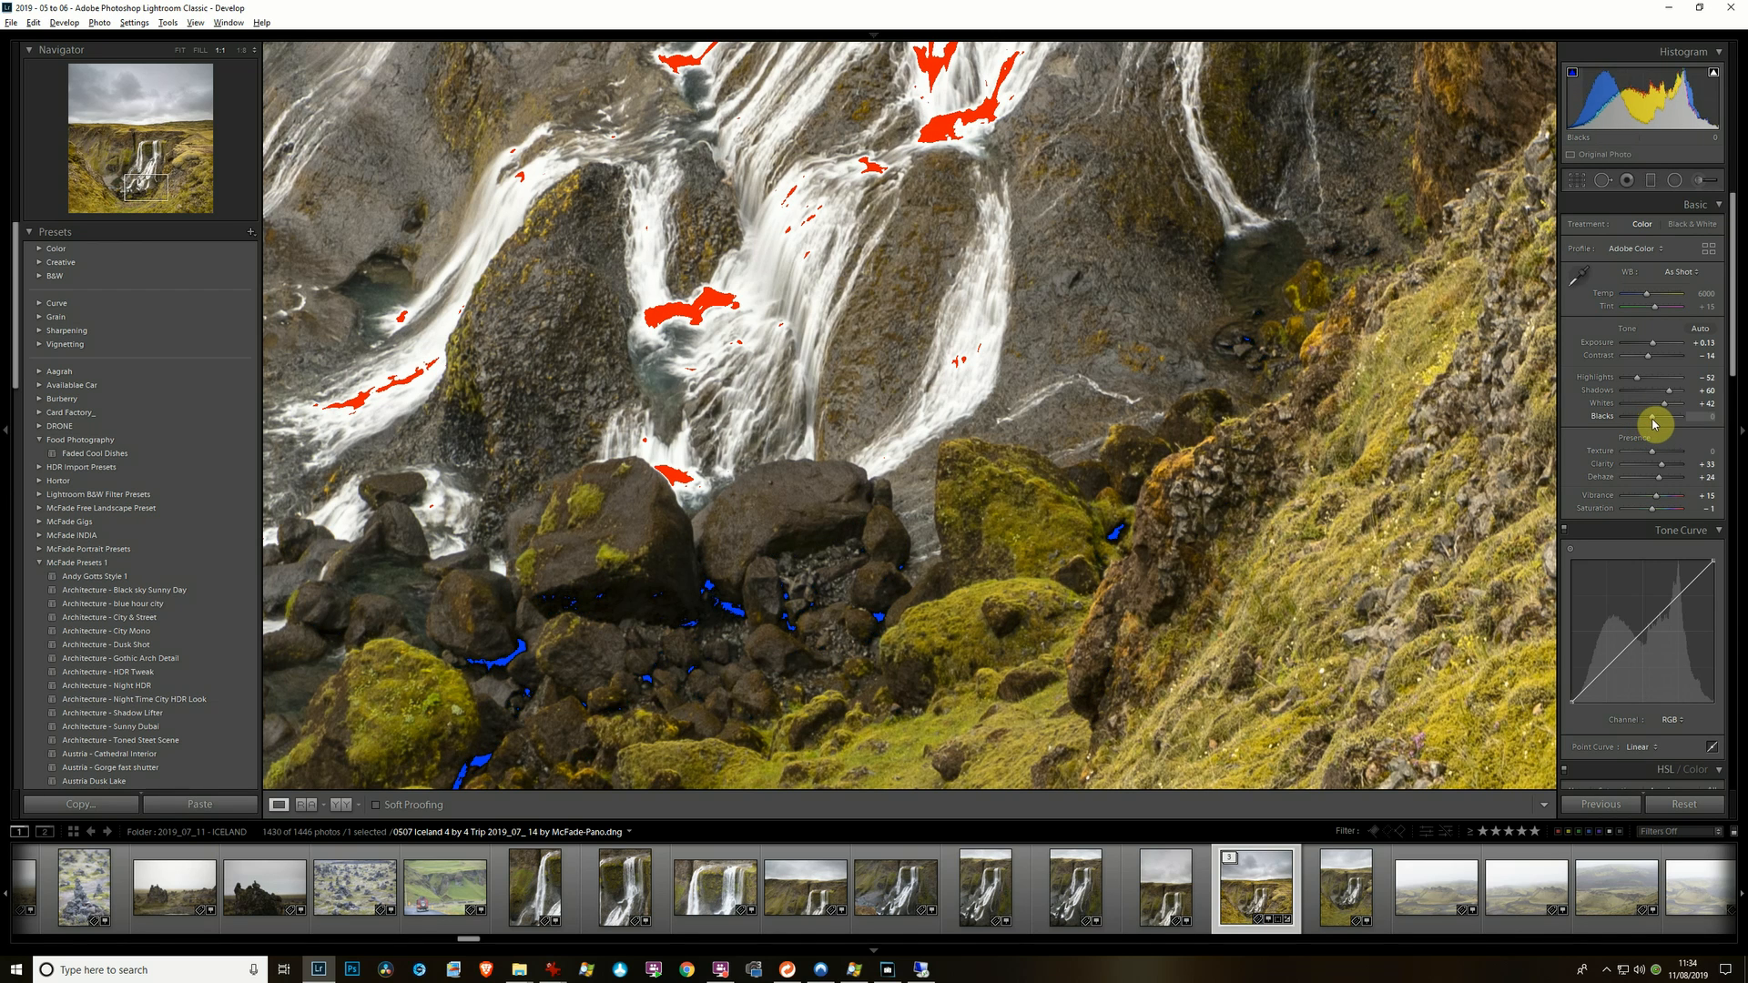
- Crop the panorama to a 1 x 1 aspect, trimming the edges and shifting the waterfall towards a thirds intersection
{"action": "left_click", "coordinate": [1577, 180]}
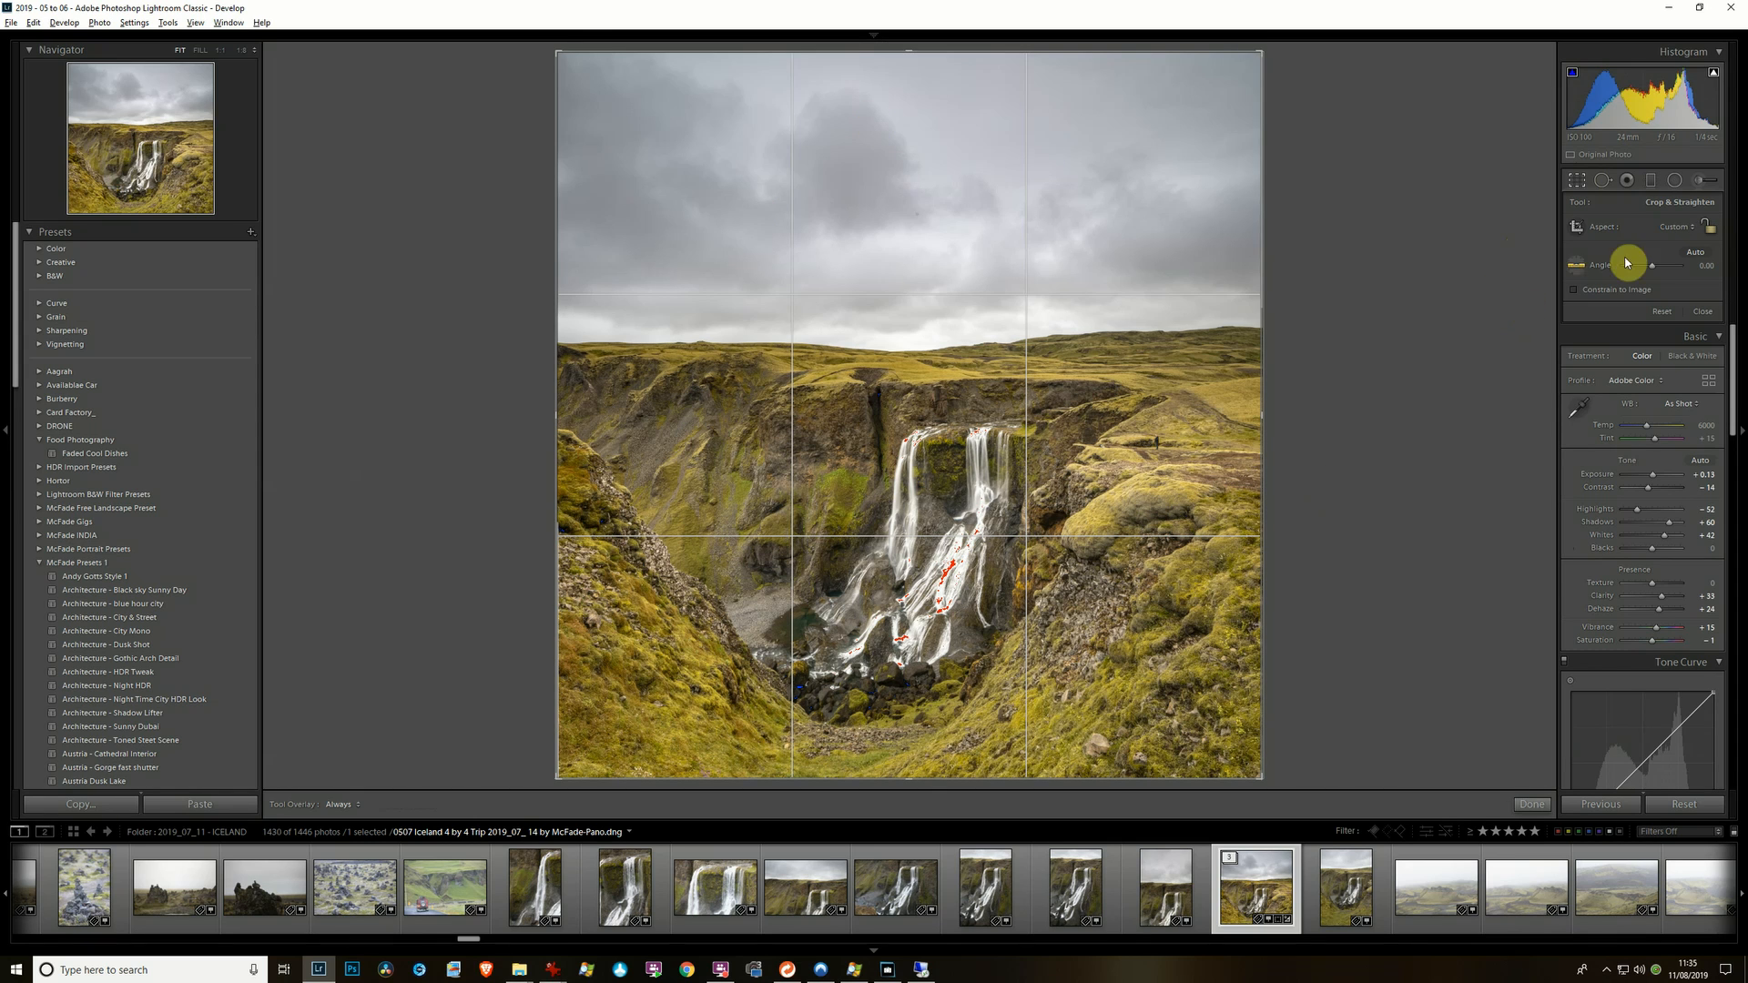
{"action": "left_click", "coordinate": [1689, 229]}
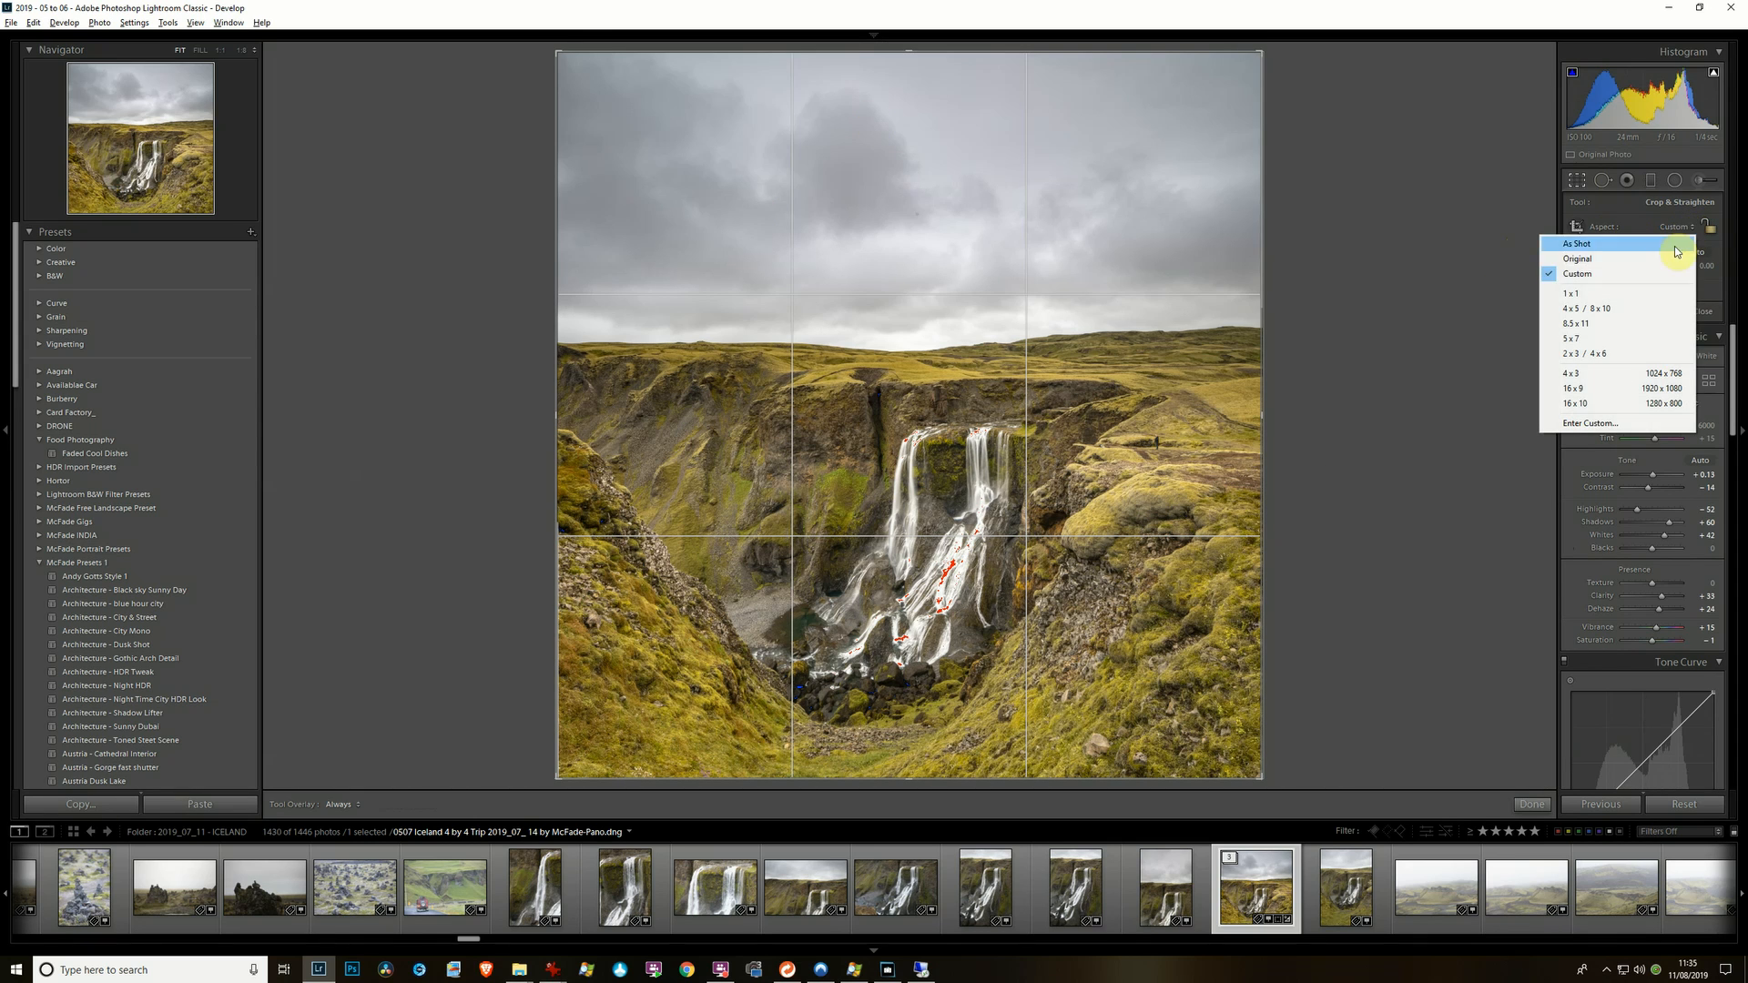
{"action": "left_click", "coordinate": [1667, 297]}
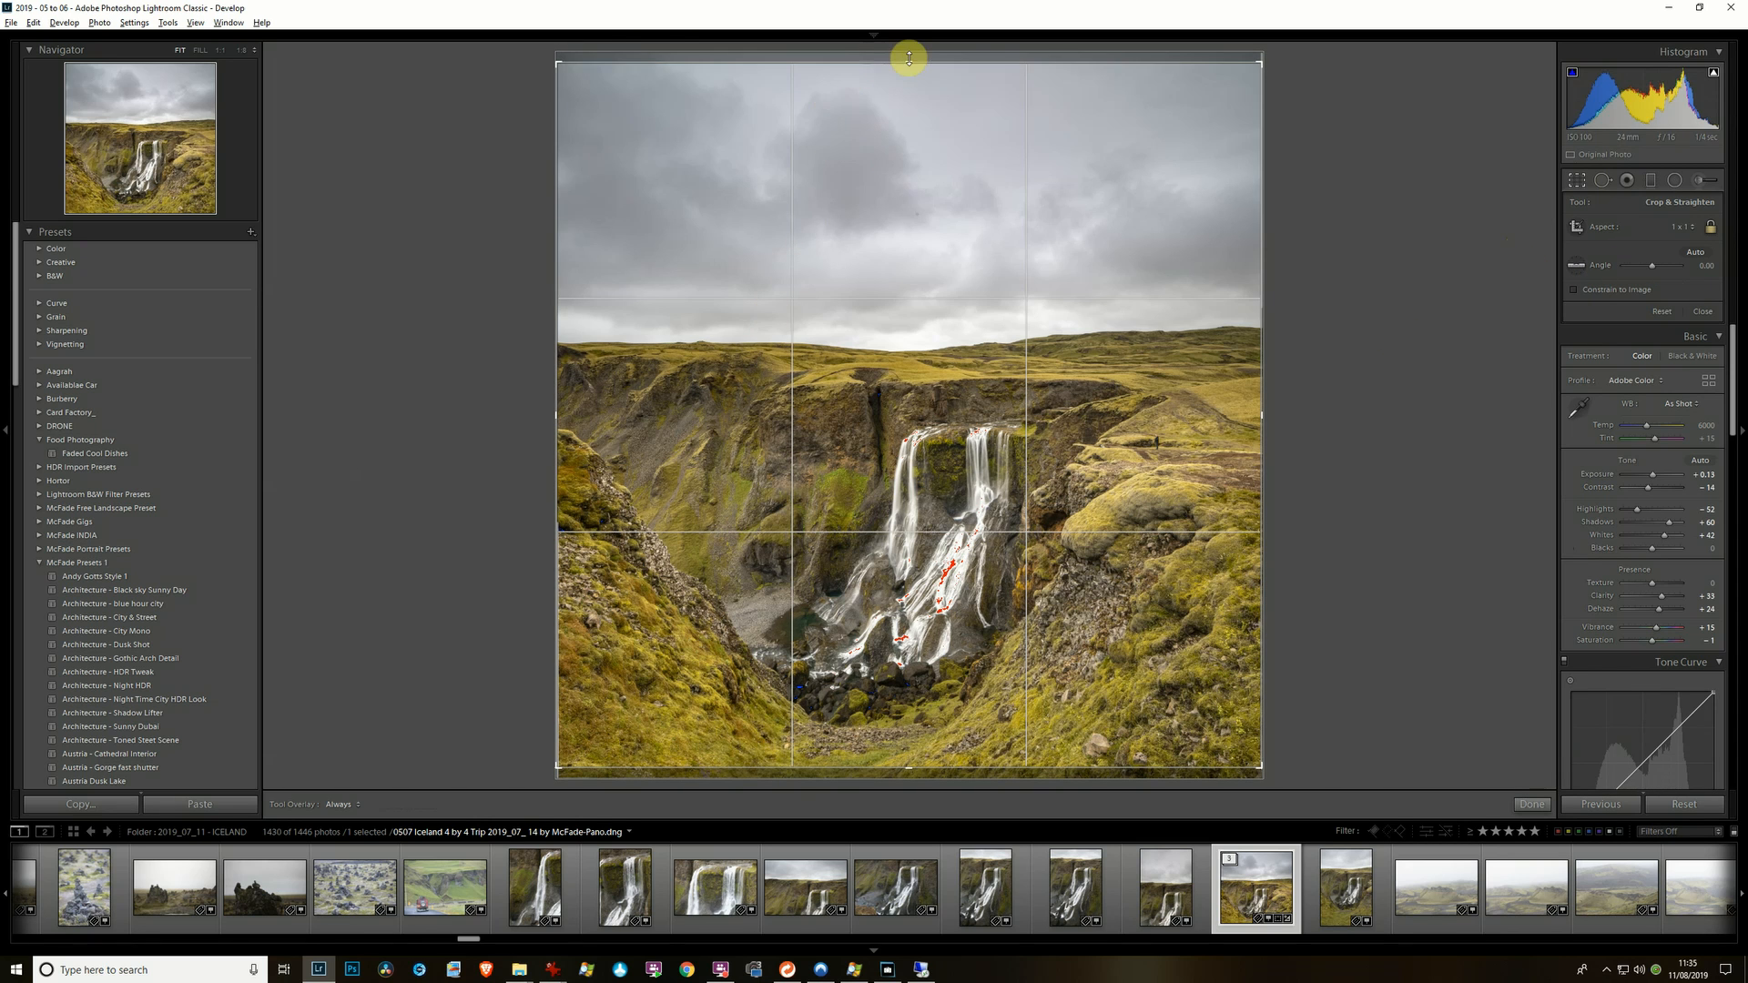
{"action": "left_click_drag", "start_coordinate": [911, 64], "coordinate": [924, 95]}
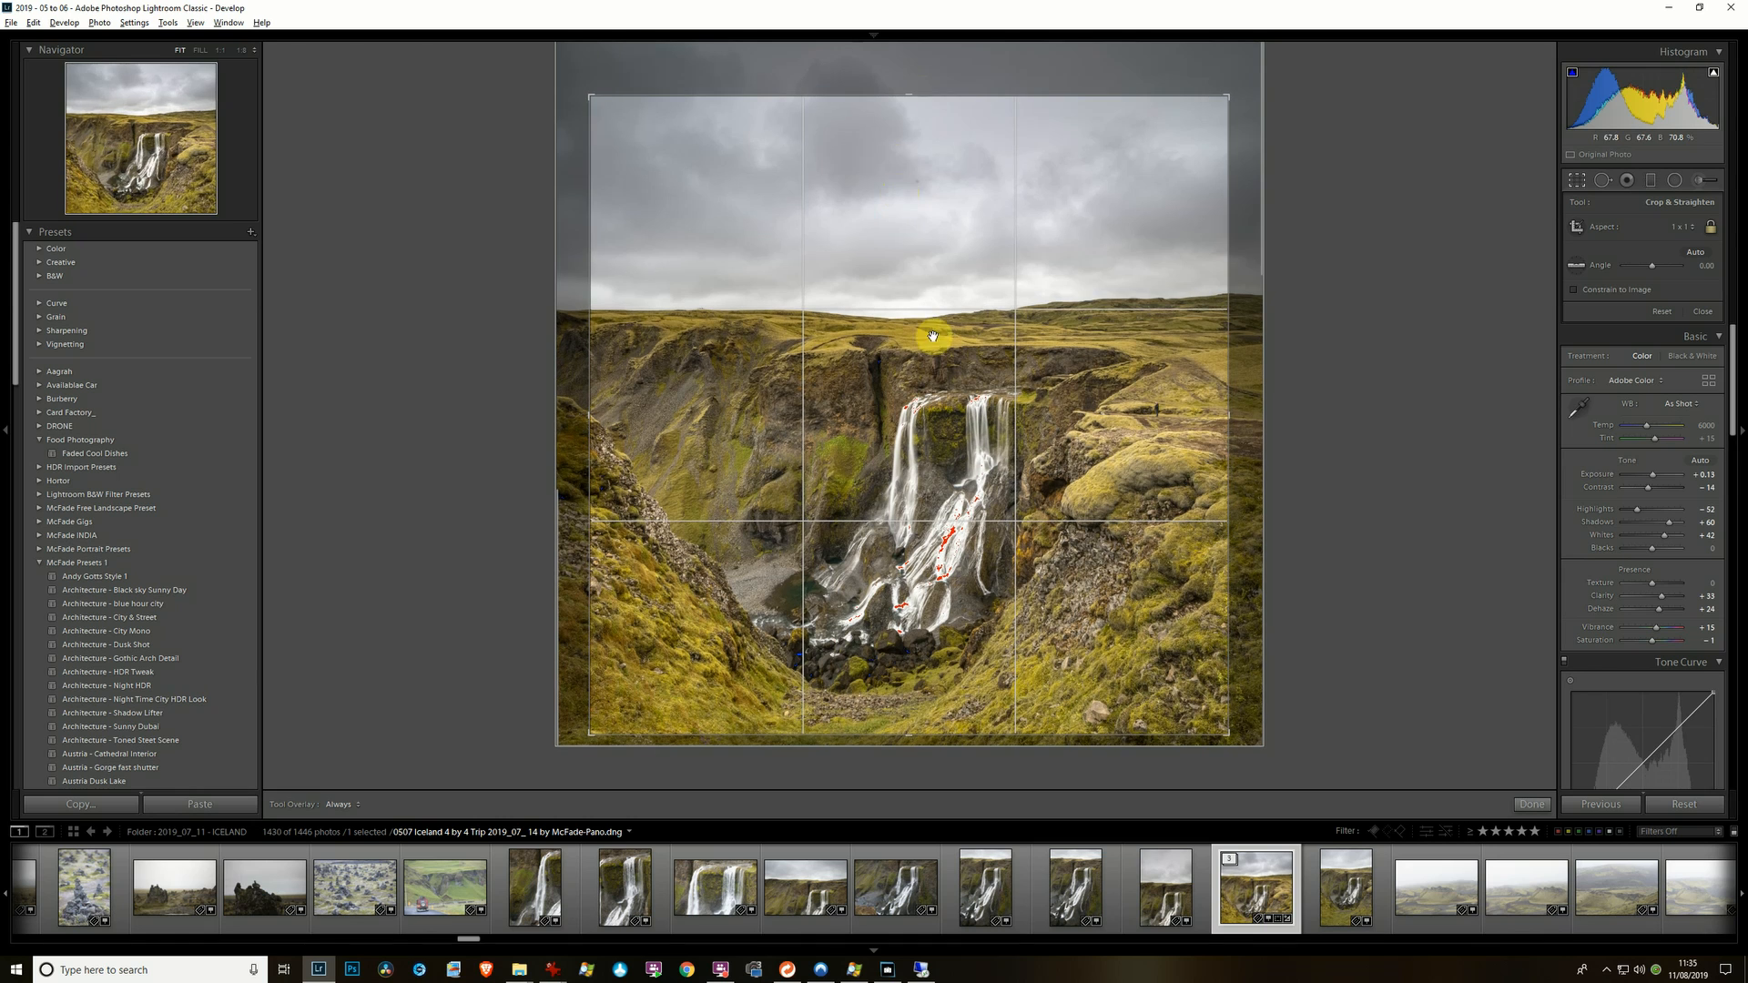
{"action": "left_click_drag", "start_coordinate": [981, 513], "coordinate": [1008, 510]}
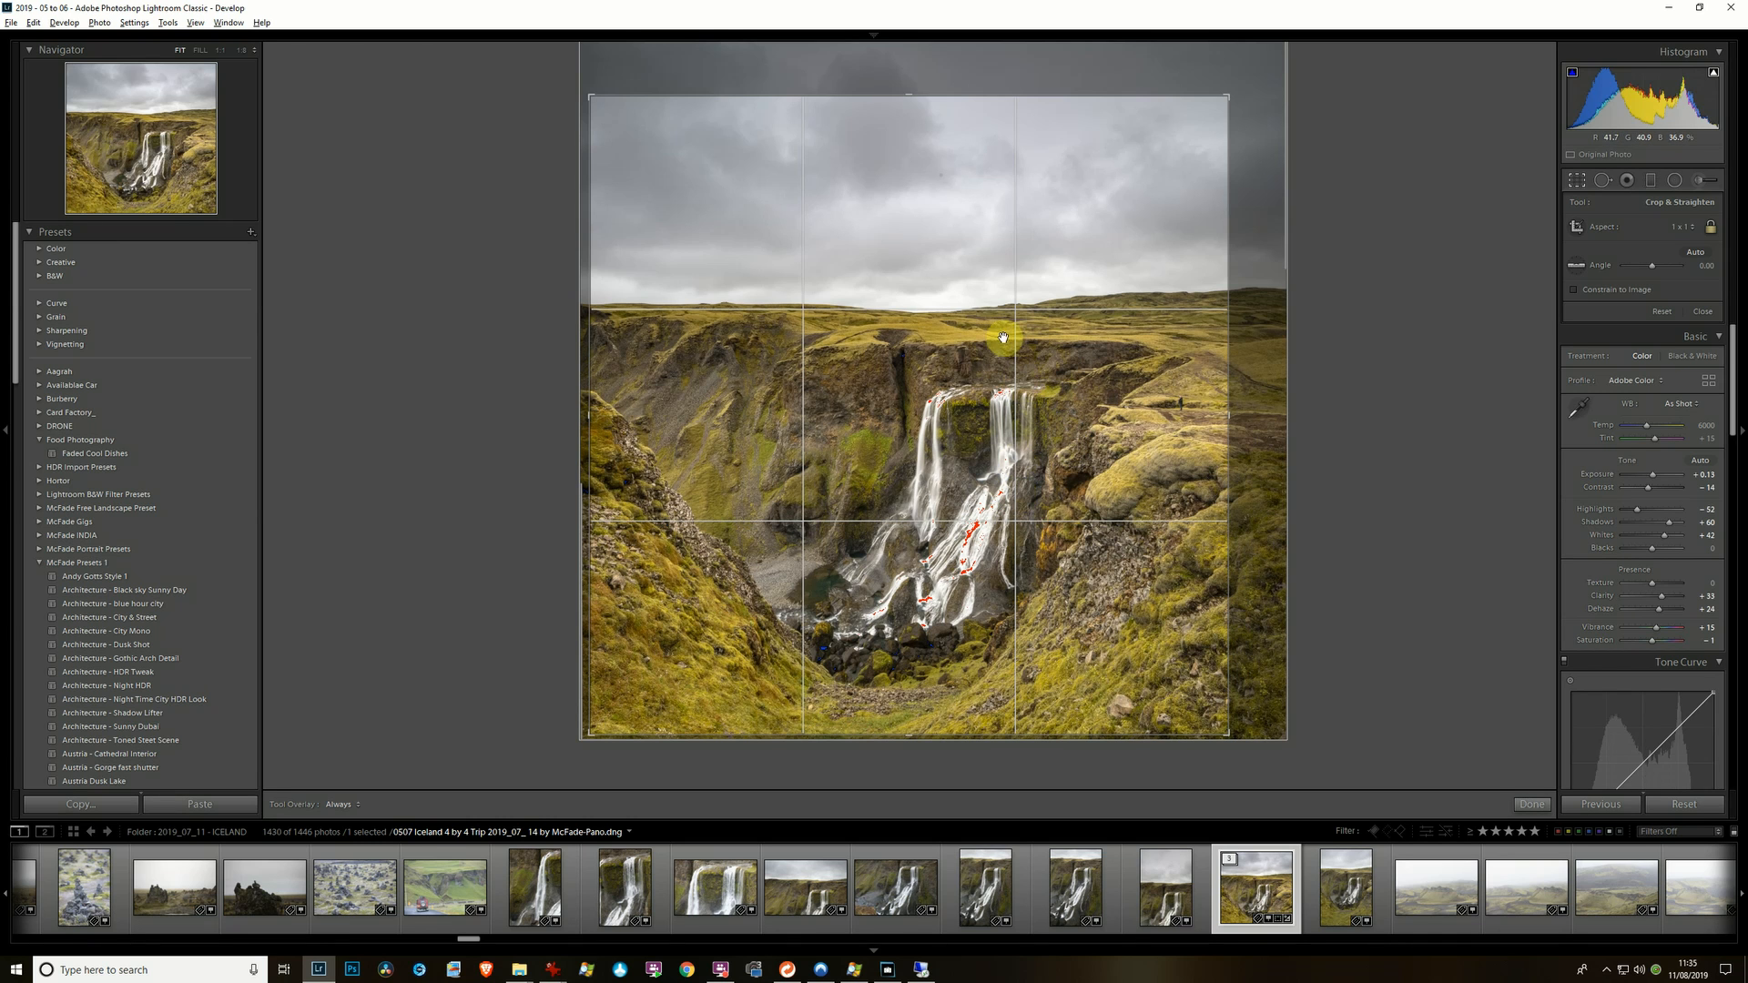
{"action": "key", "text": "Return"}
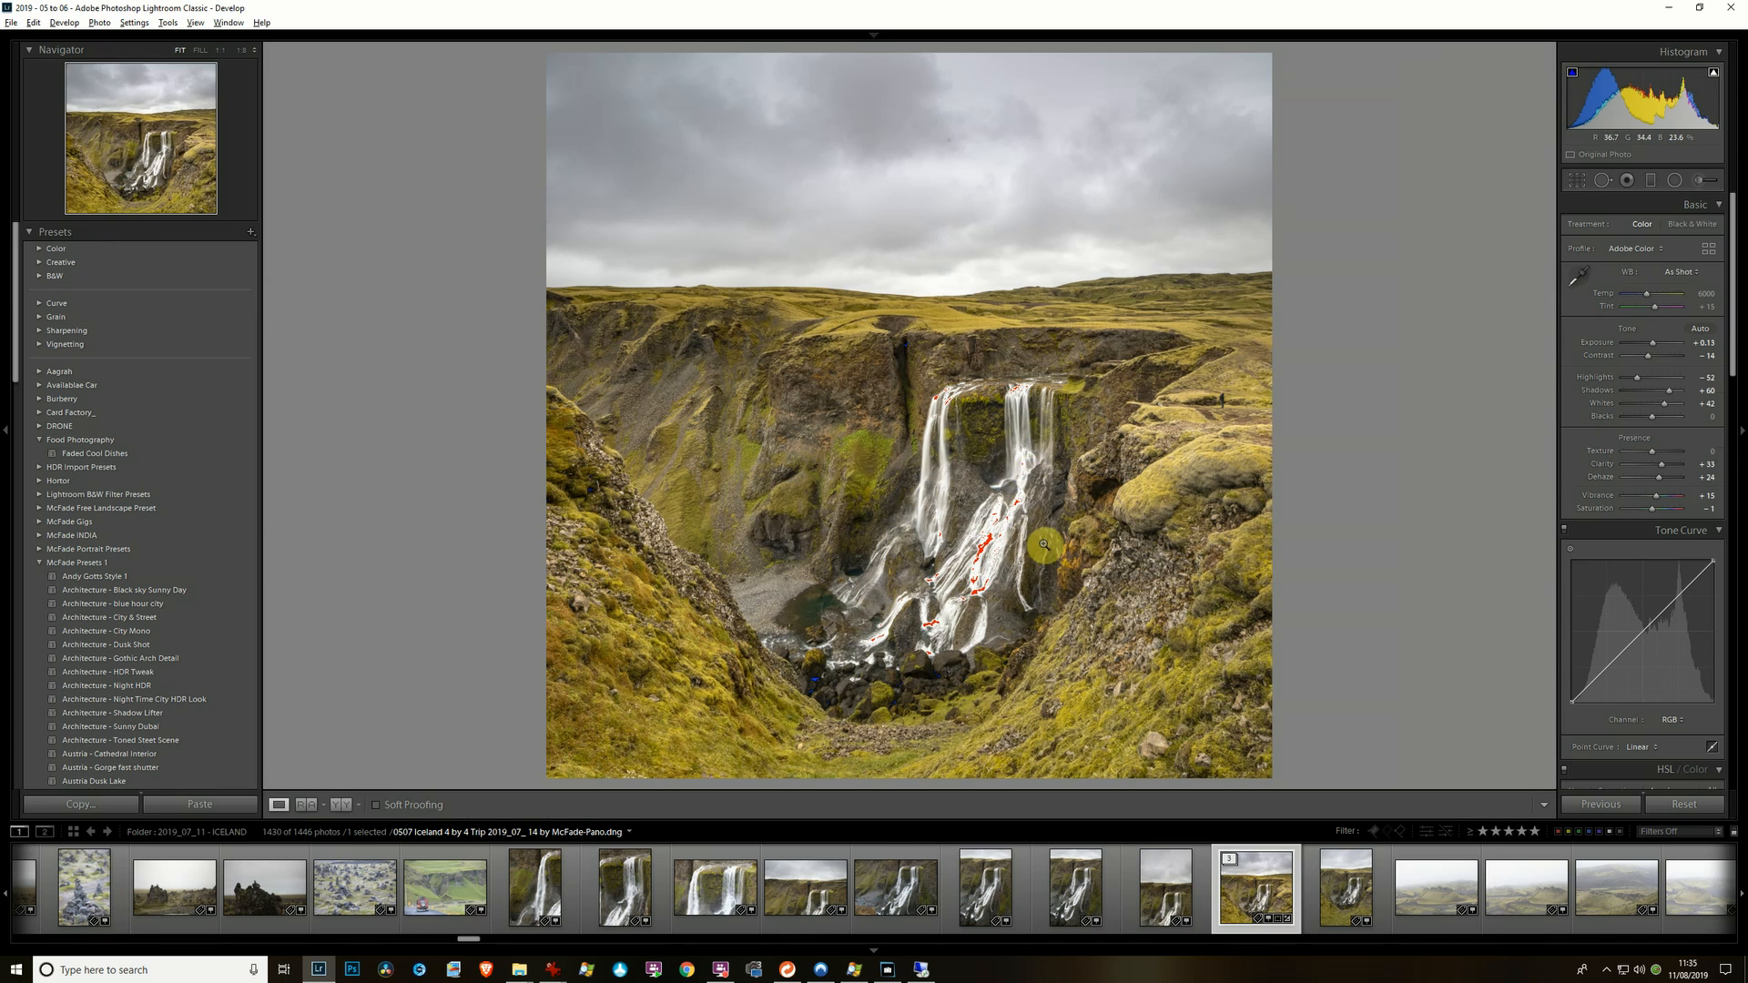
- Inspect the person standing on the cliff up close and set the panorama's Contrast to +14
{"action": "left_click", "coordinate": [1176, 409]}
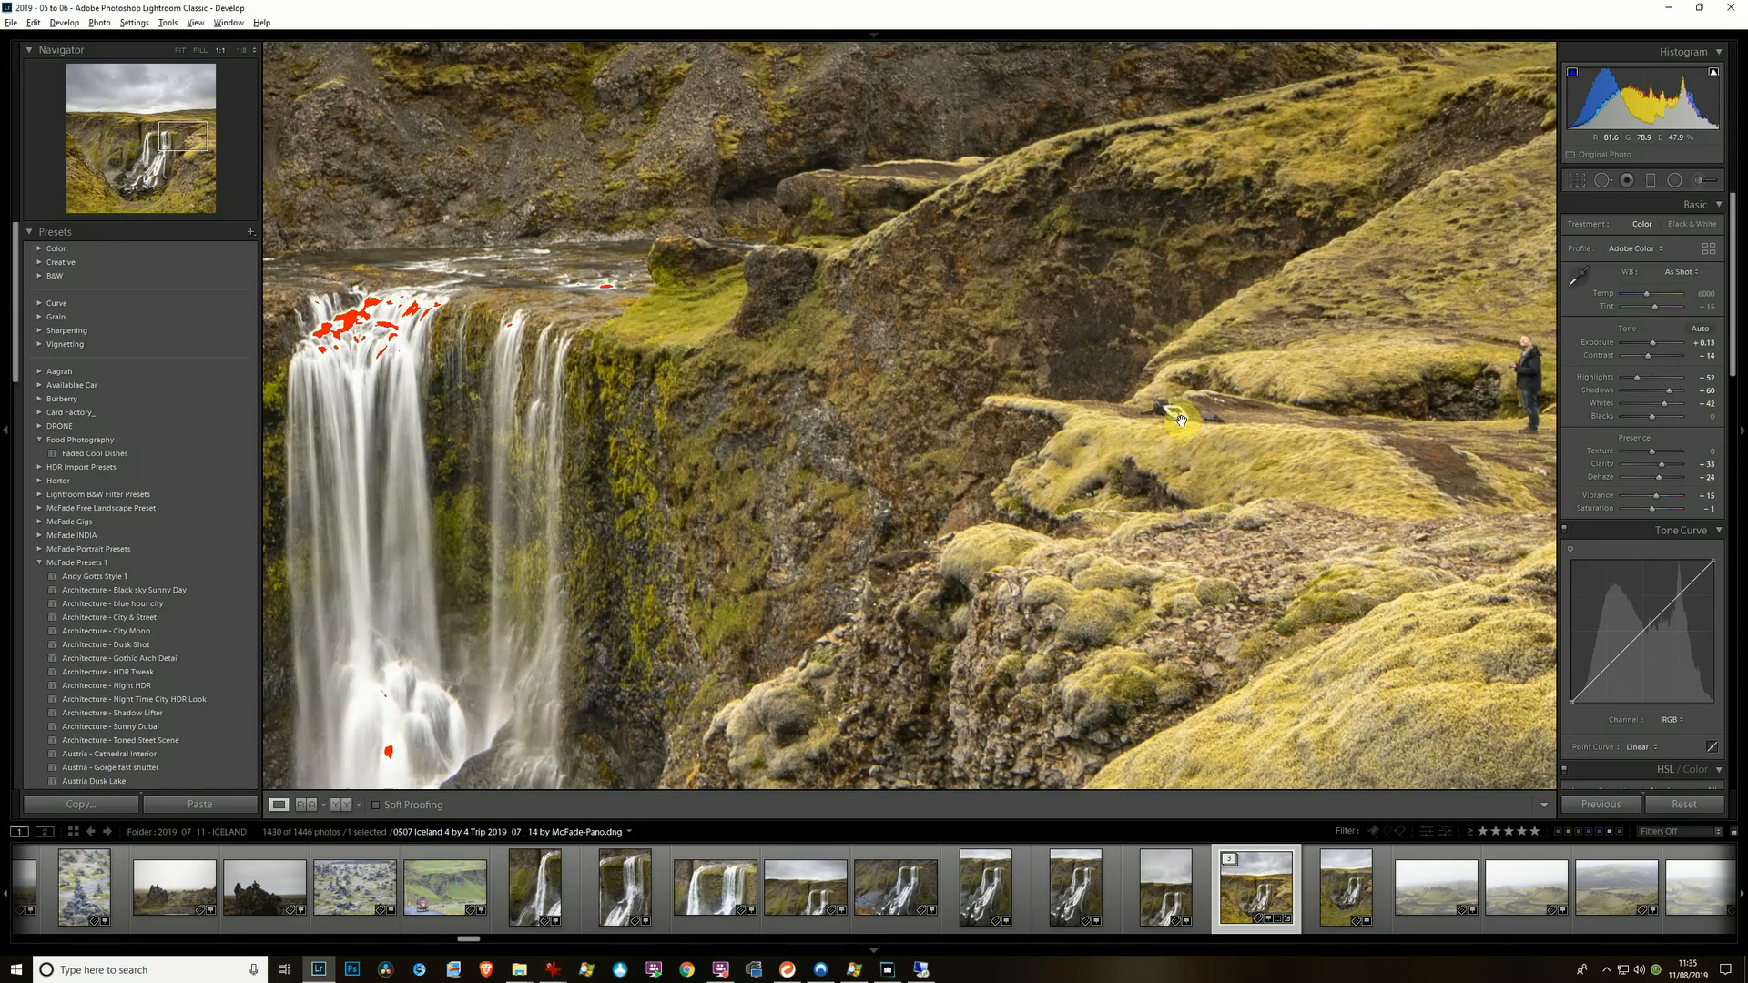
{"action": "left_click_drag", "start_coordinate": [1474, 386], "coordinate": [1401, 406]}
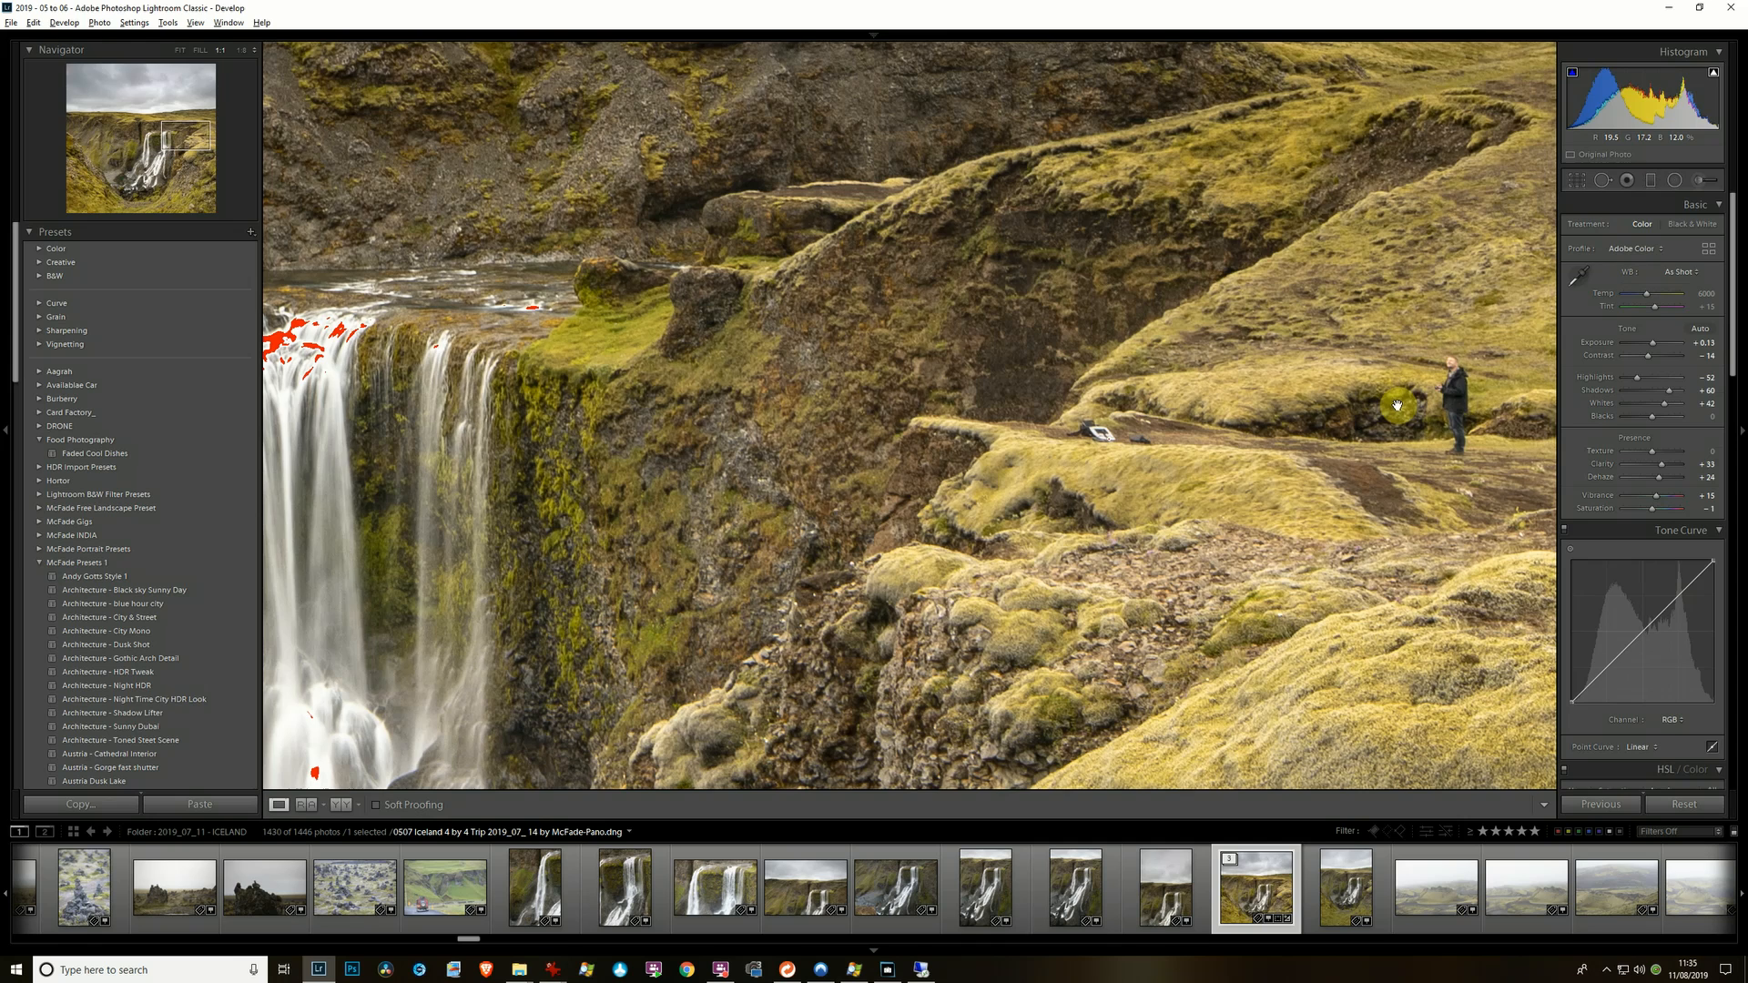
{"action": "left_click", "coordinate": [1267, 456]}
{"action": "left_click_drag", "start_coordinate": [1648, 355], "coordinate": [1731, 557]}
- Set the sharpening Amount to 96 and enable Remove Chromatic Aberration and Profile Corrections
{"action": "left_click", "coordinate": [1669, 583]}
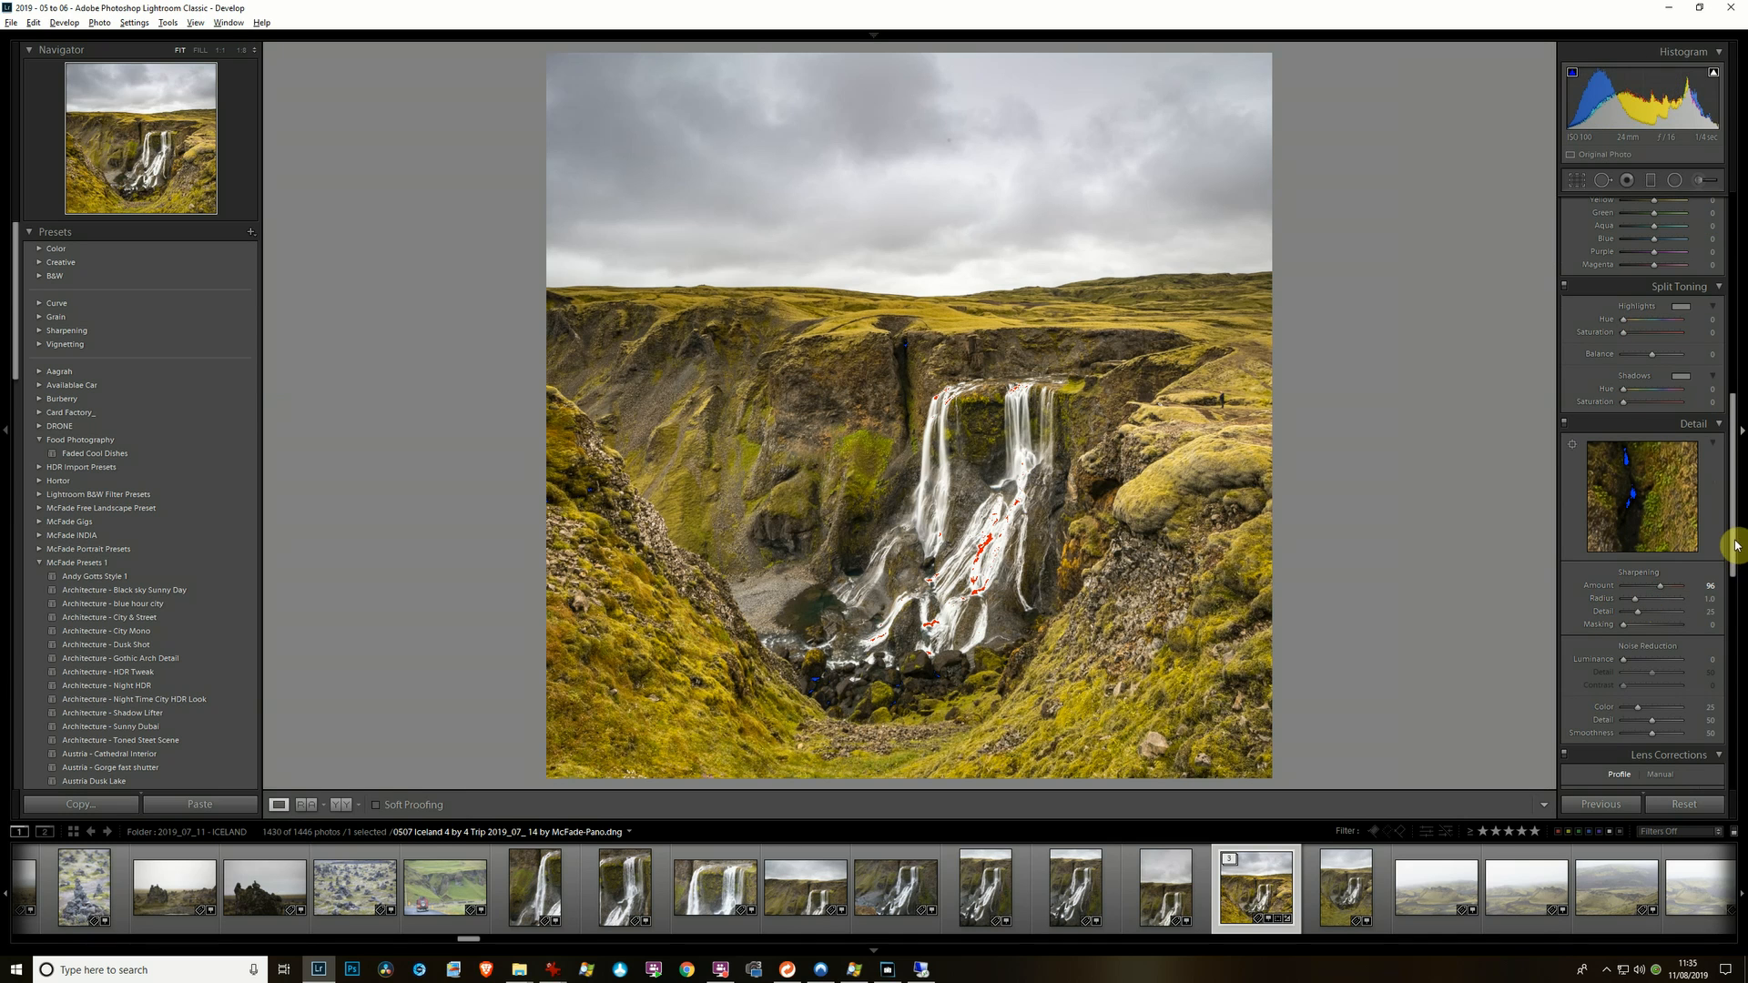
{"action": "left_click_drag", "start_coordinate": [1736, 546], "coordinate": [1736, 616]}
{"action": "left_click", "coordinate": [1576, 560]}
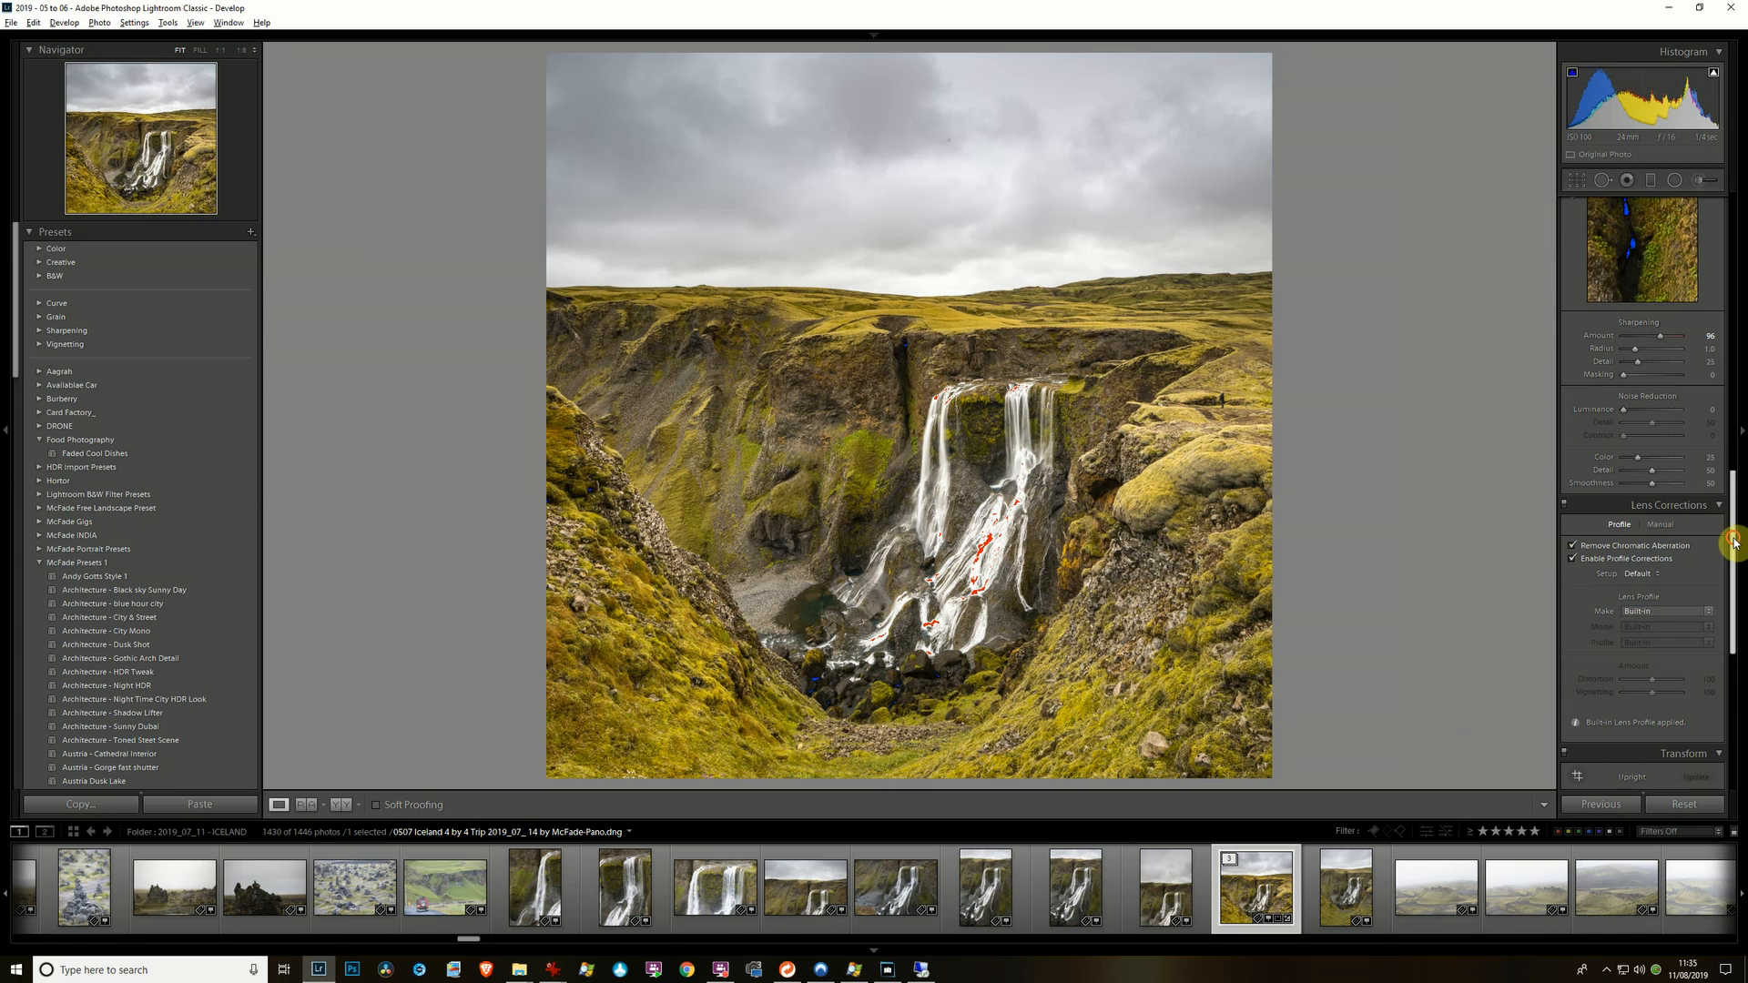
- Add a darkening post-crop vignette in Highlight Priority style with Midpoint 27 and Feather 100
{"action": "left_click_drag", "start_coordinate": [1733, 544], "coordinate": [1735, 692]}
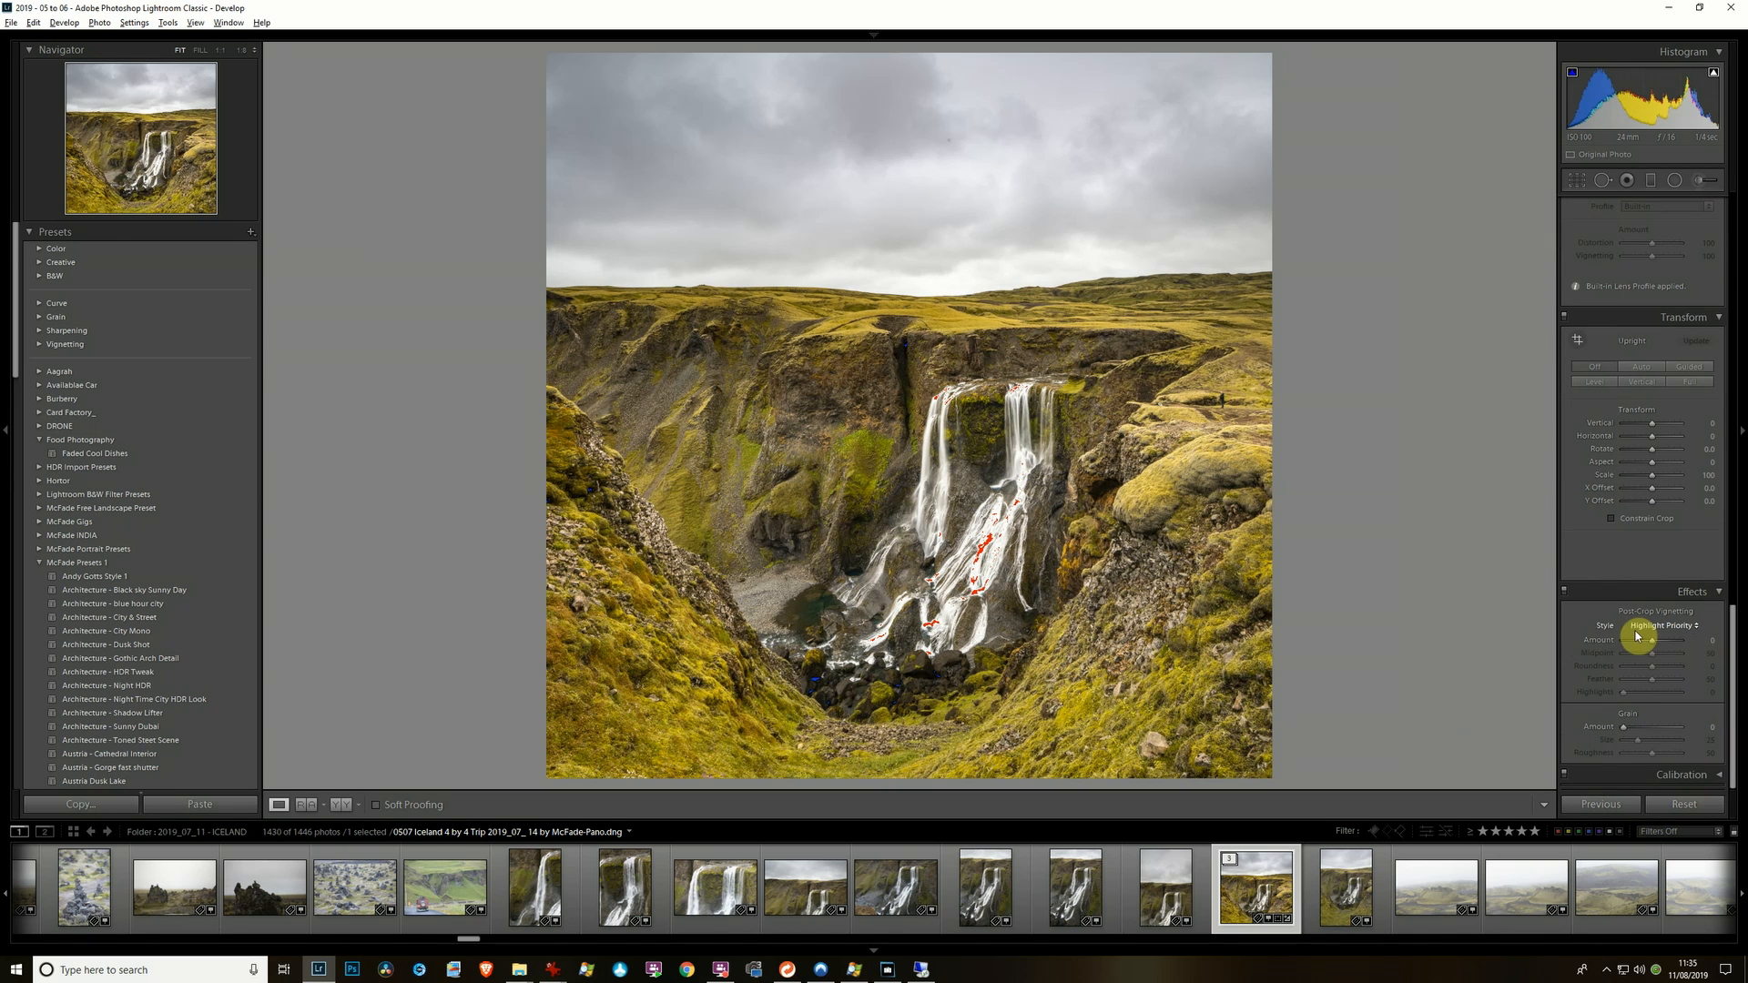
{"action": "left_click_drag", "start_coordinate": [1651, 640], "coordinate": [1646, 644]}
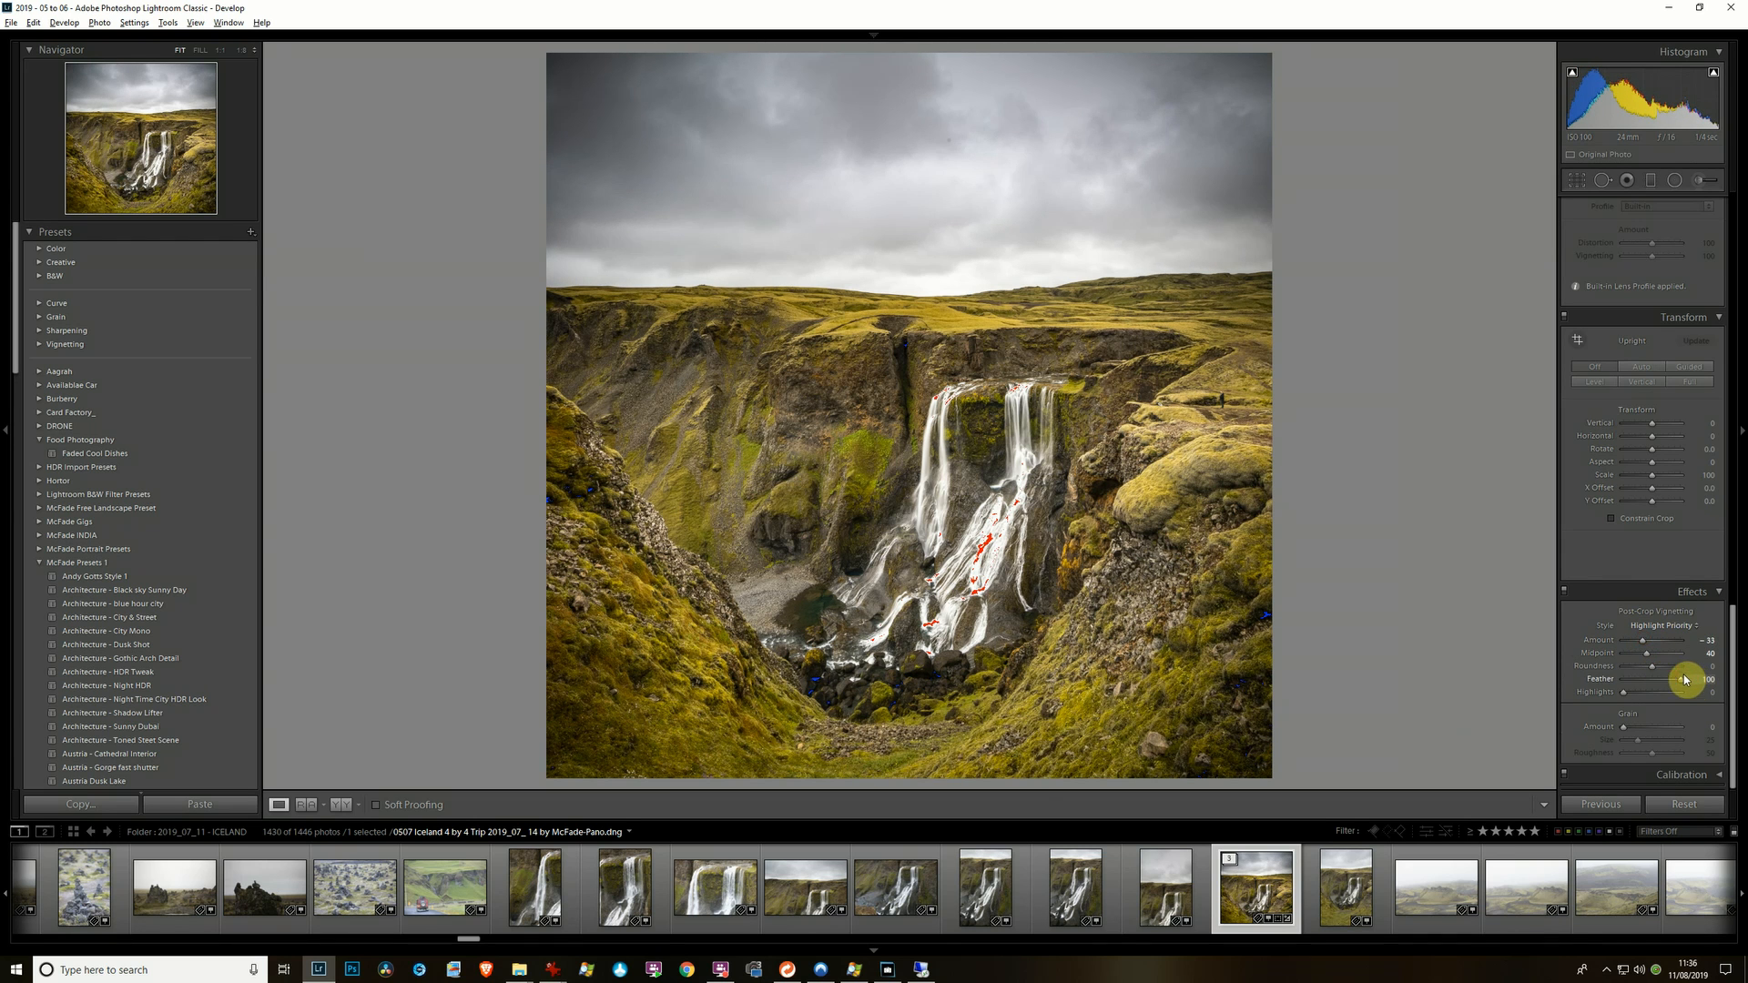
{"action": "left_click_drag", "start_coordinate": [1645, 655], "coordinate": [1650, 652]}
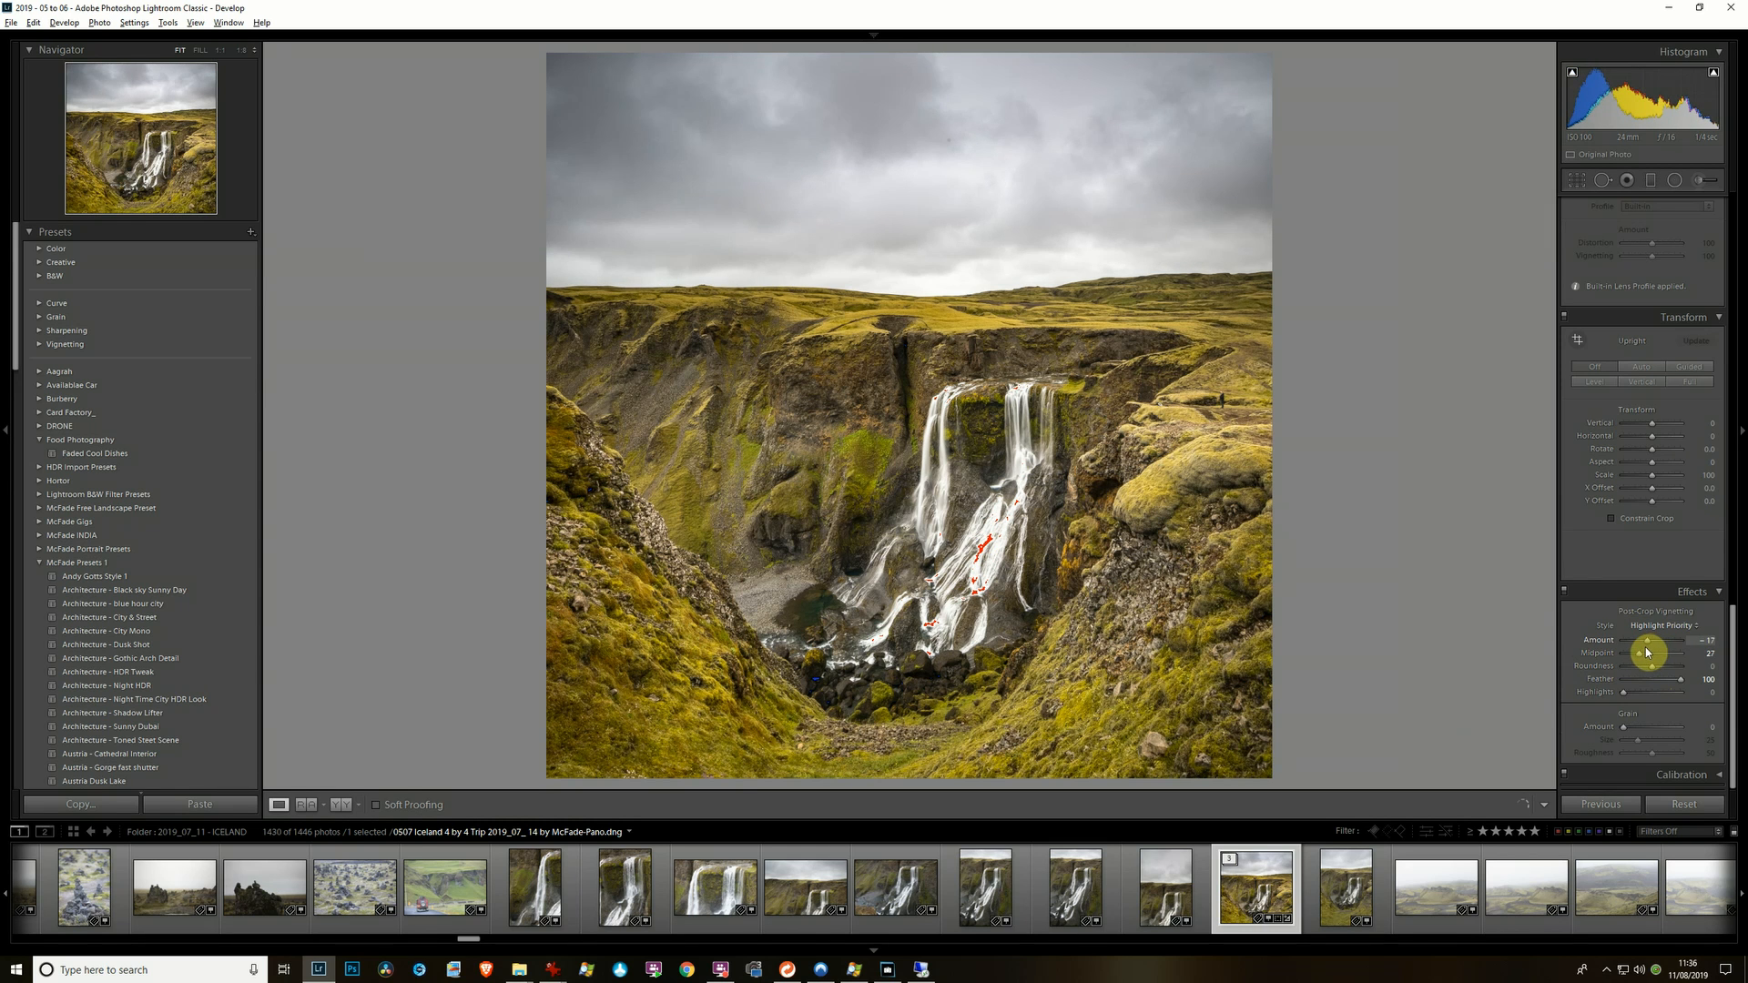
- Change the panorama's white balance preset to Cloudy
{"action": "scroll", "coordinate": [1647, 652], "scroll_direction": "up", "scroll_amount": 10}
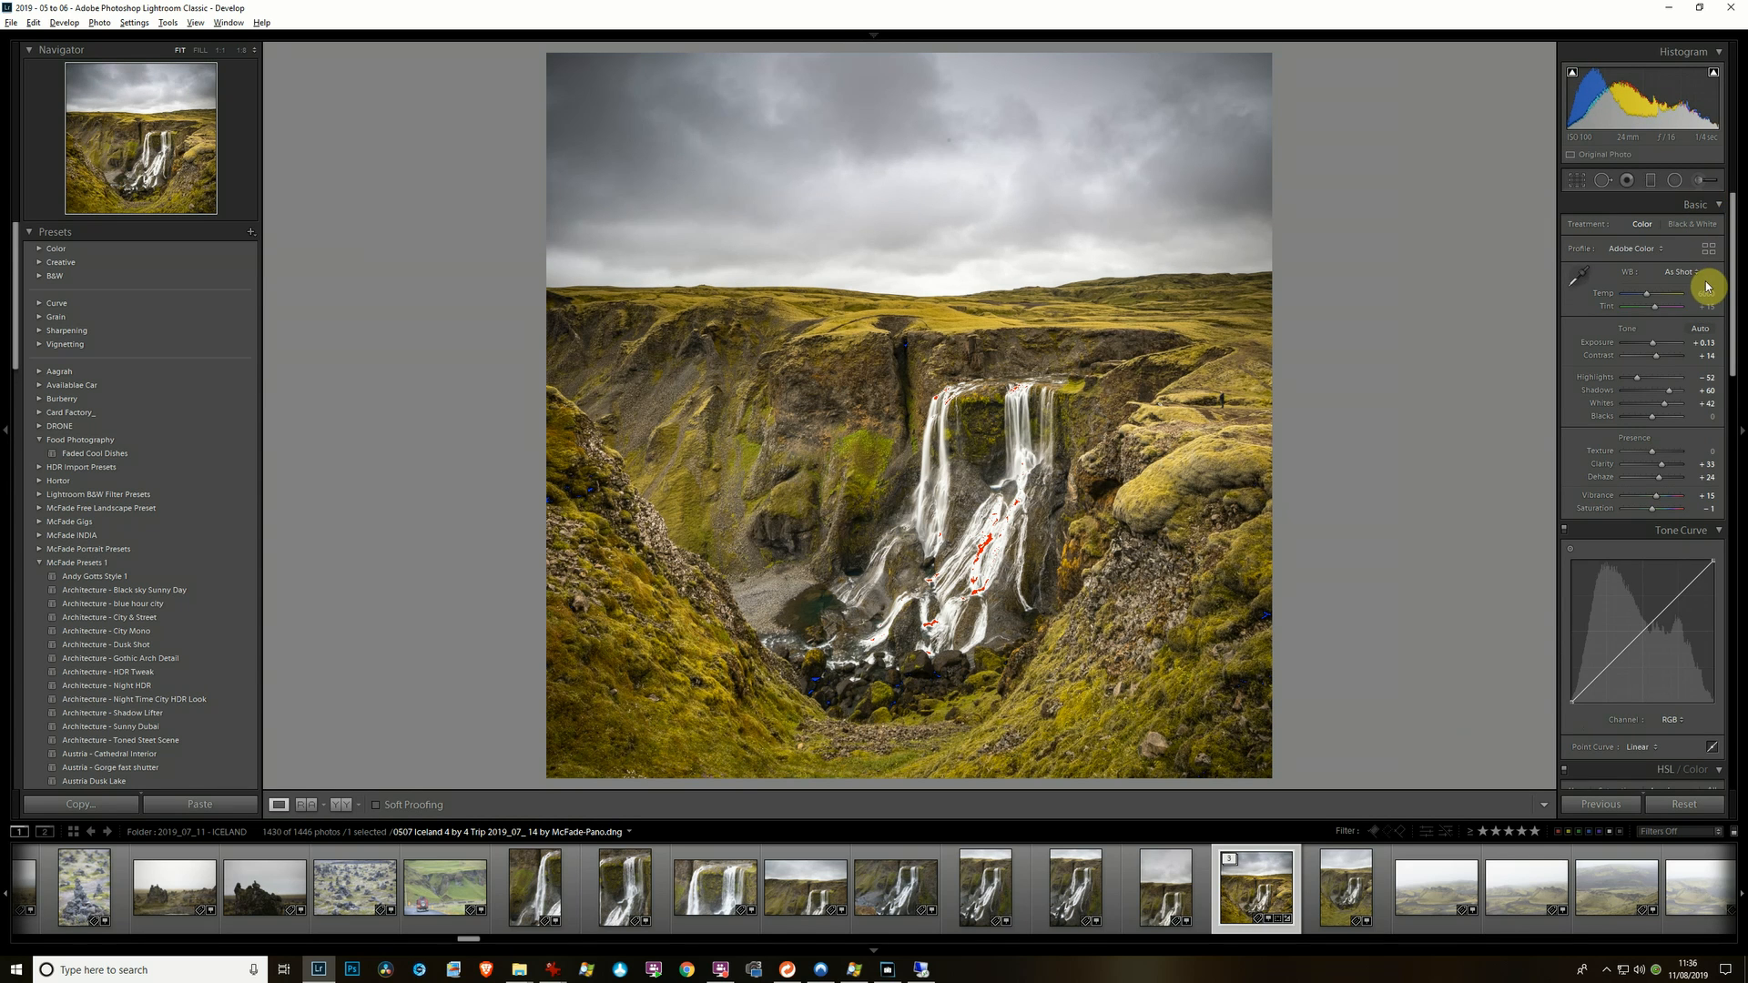
{"action": "left_click", "coordinate": [1698, 274]}
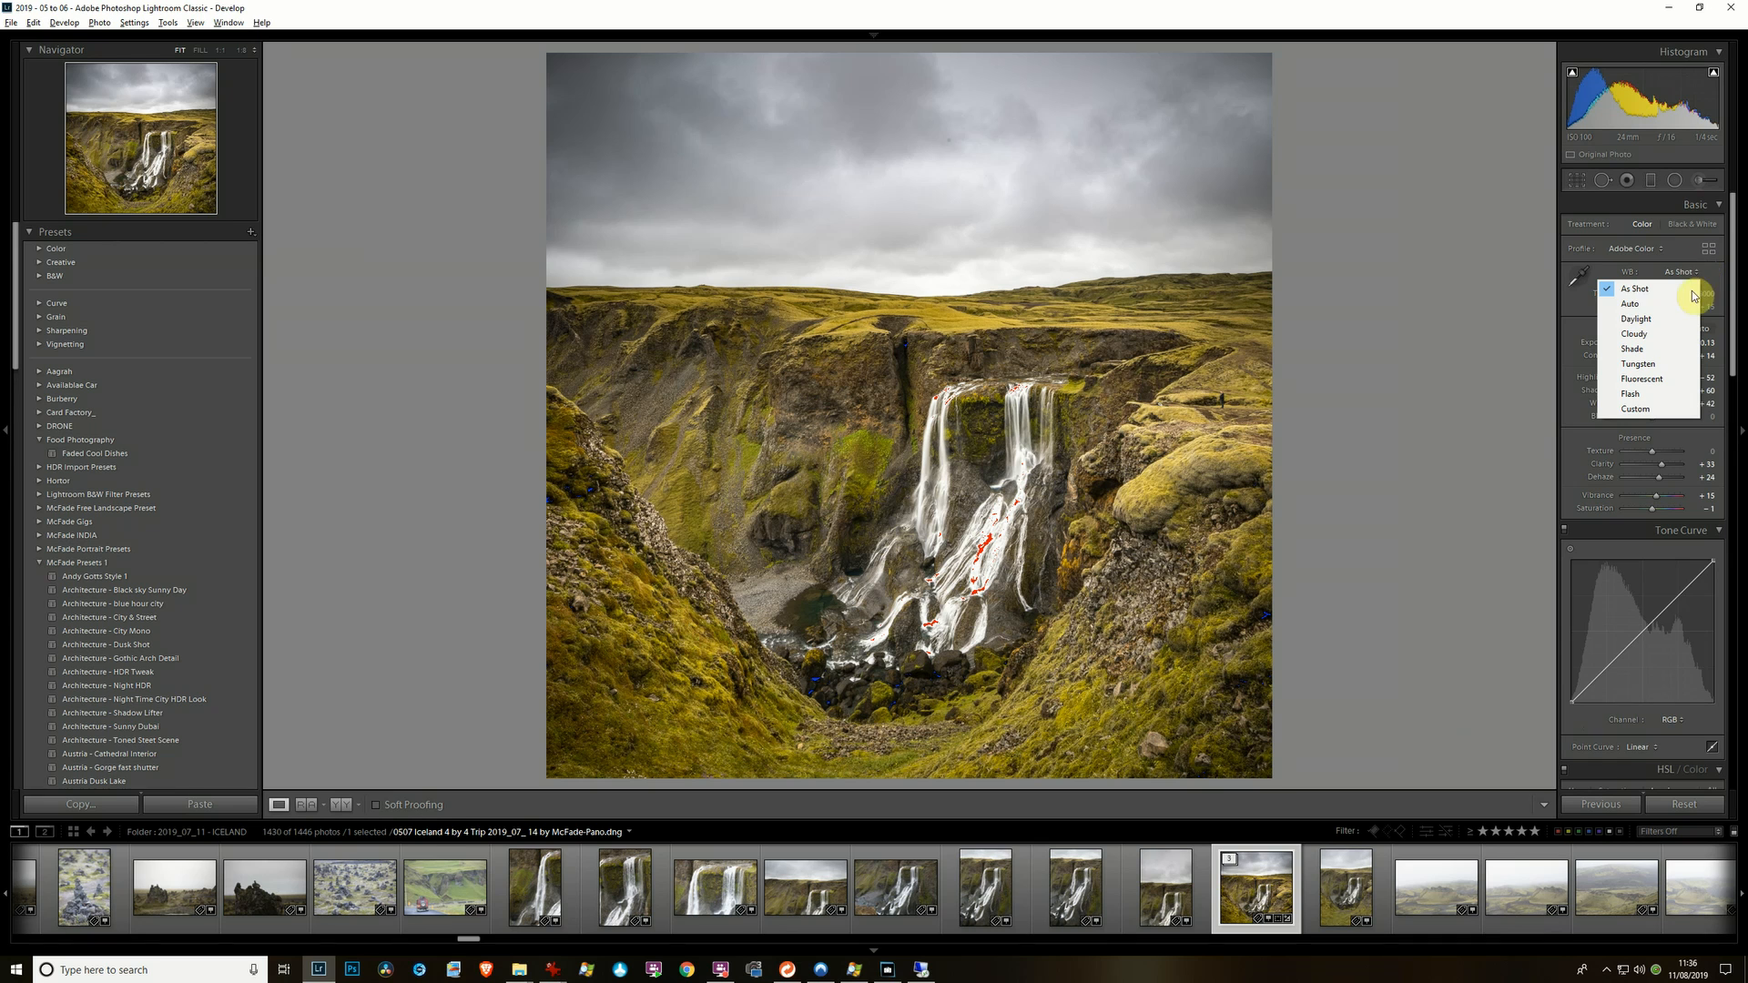
{"action": "left_click", "coordinate": [1678, 335]}
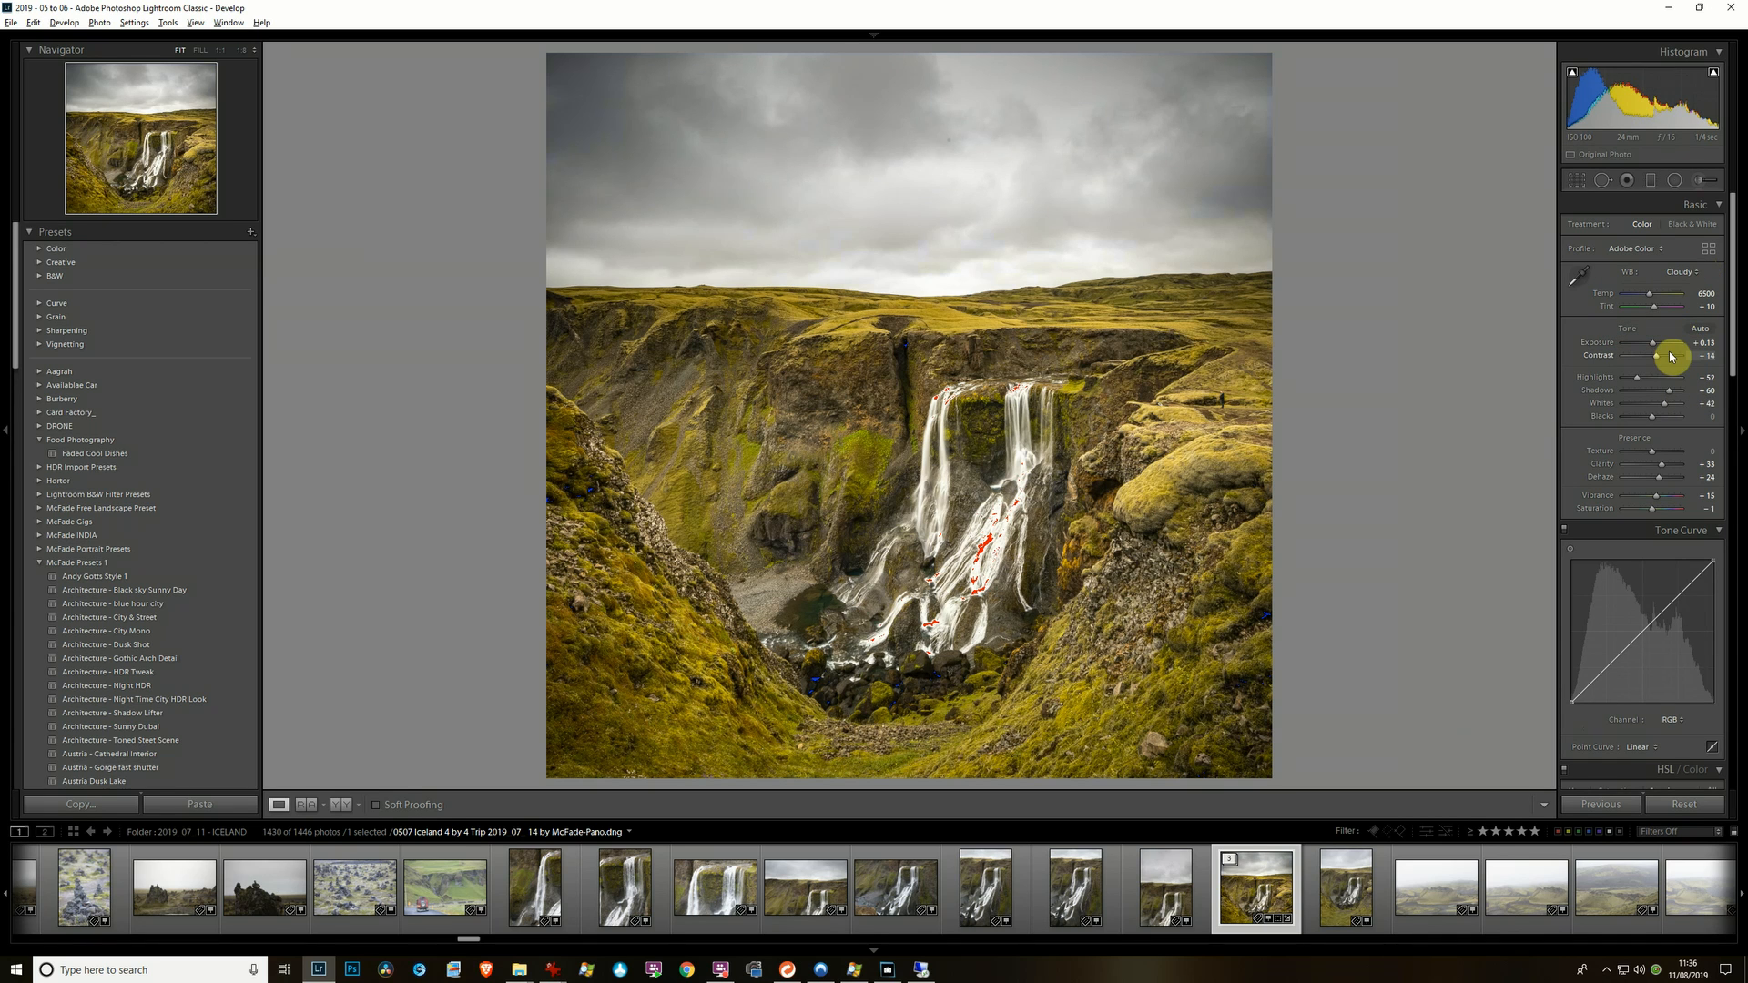
- Try the Shade and Daylight white balance presets on the panorama and settle on a custom Temp of 5095
{"action": "left_click", "coordinate": [1681, 272]}
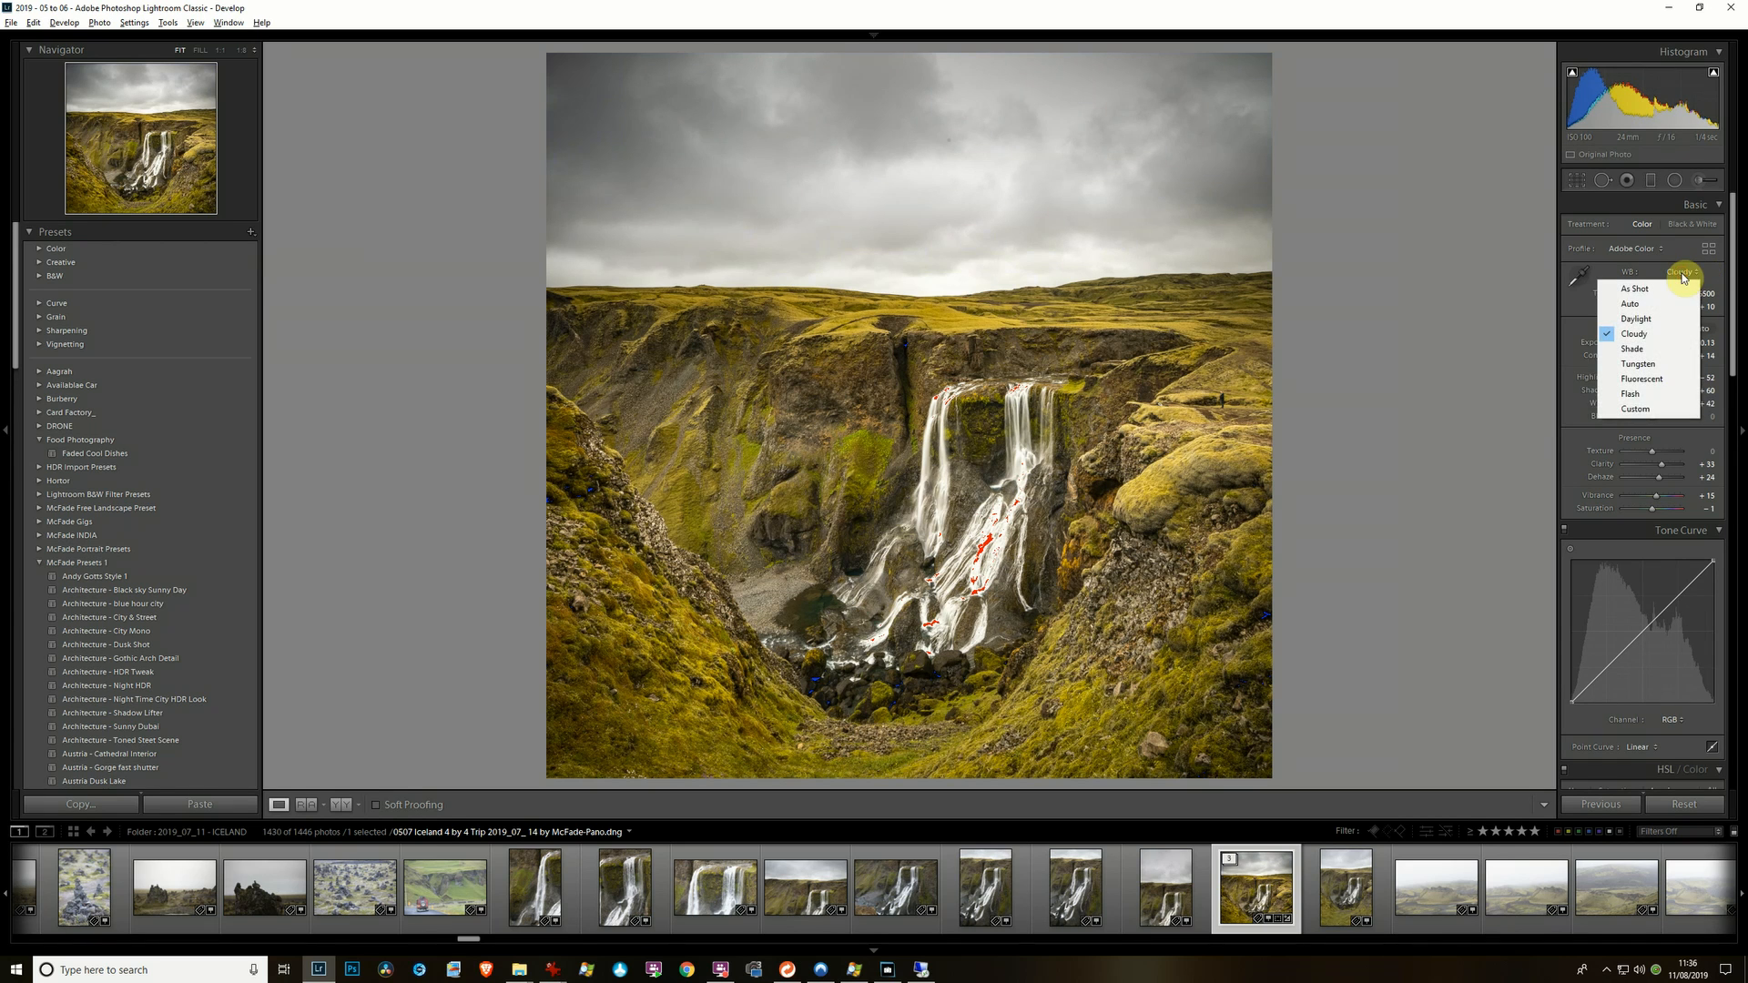
{"action": "left_click", "coordinate": [1681, 350]}
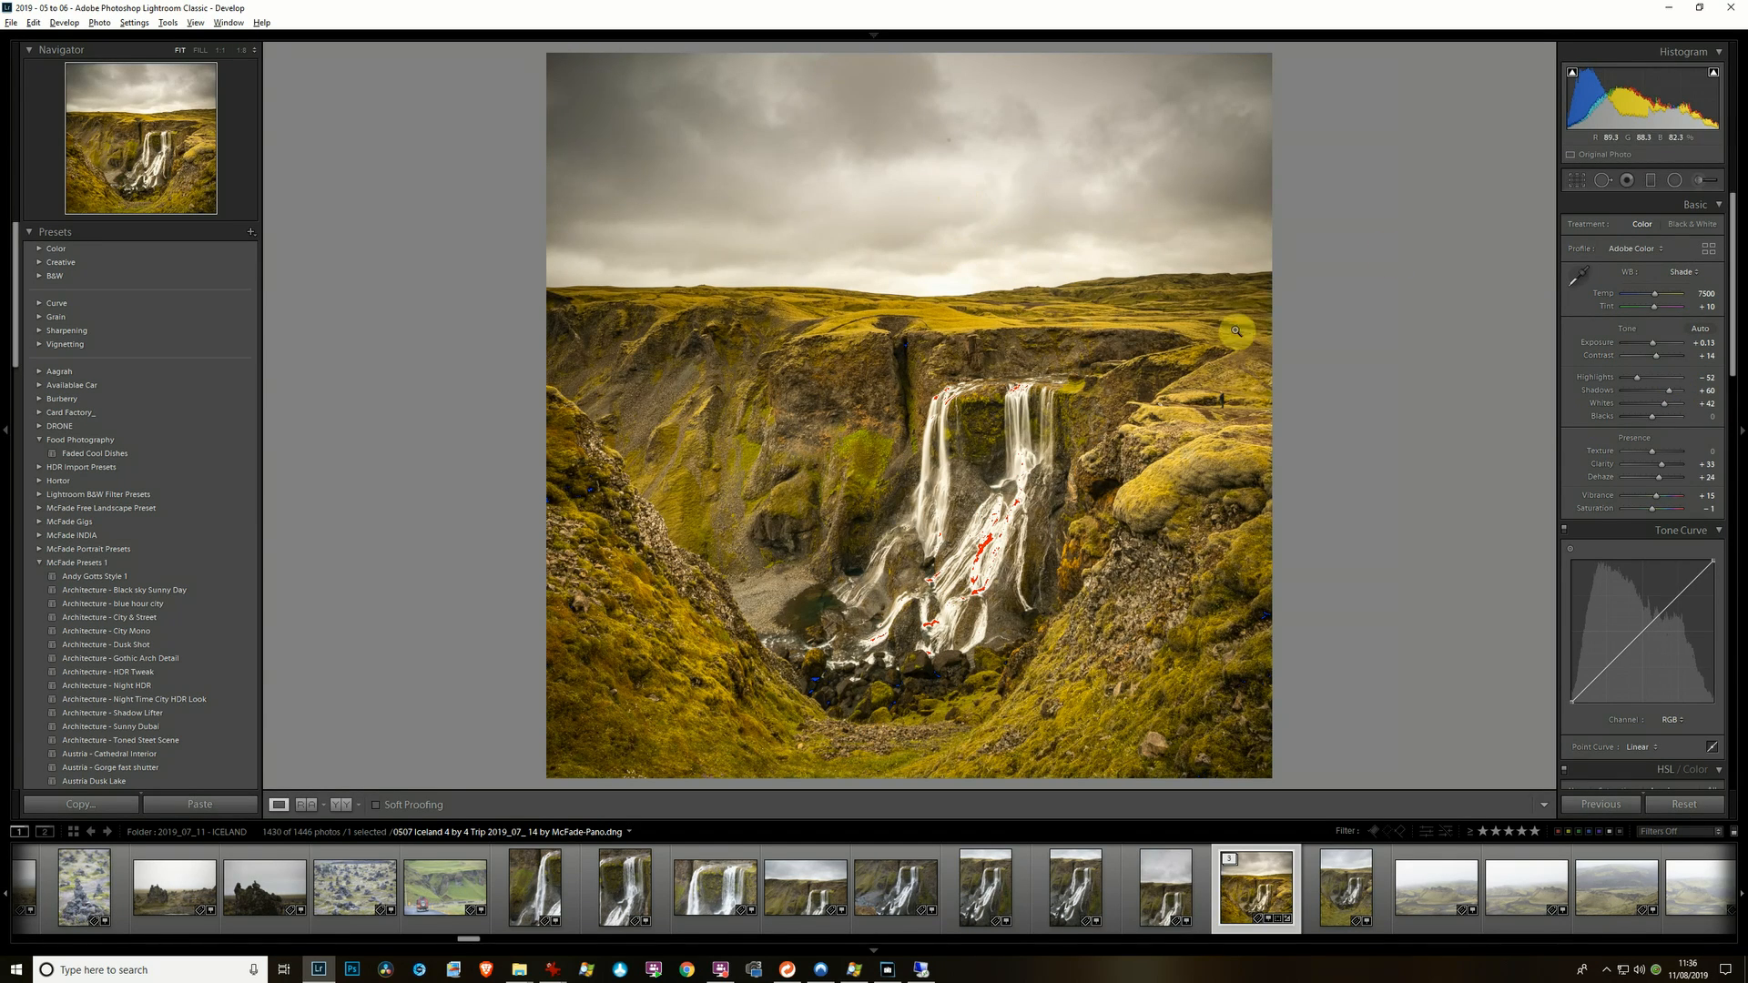
{"action": "left_click", "coordinate": [1681, 272]}
{"action": "left_click", "coordinate": [1679, 321]}
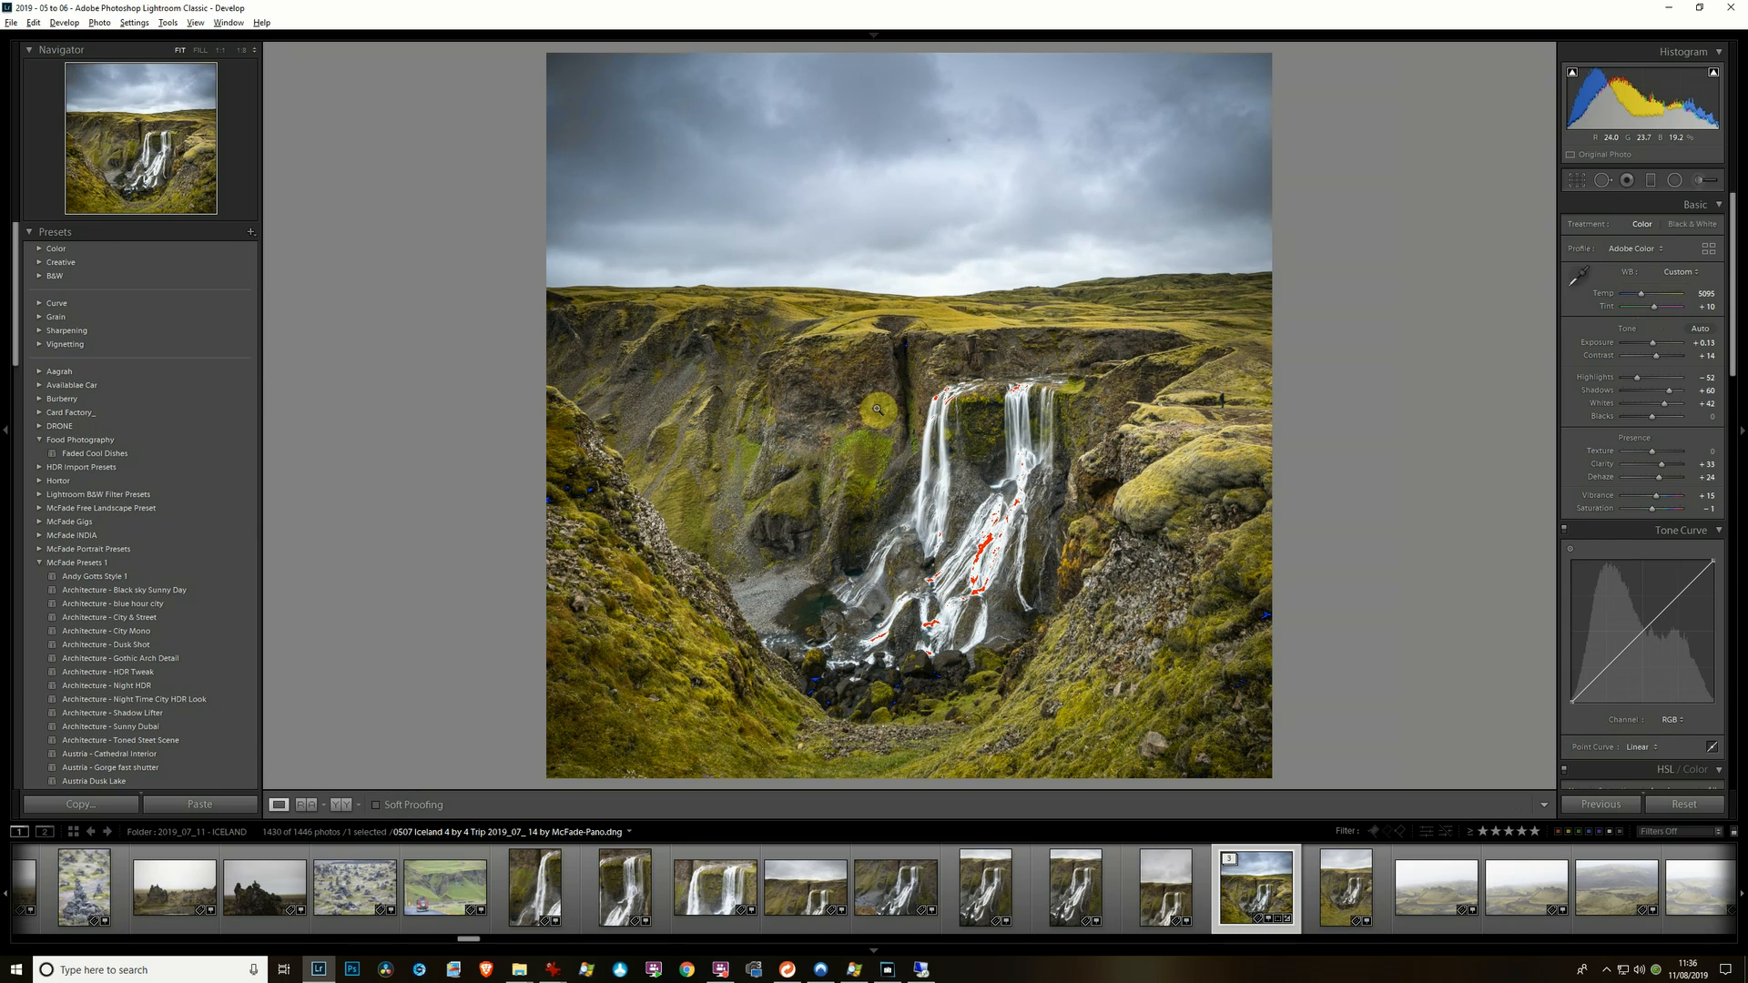
- Expand the panorama's stack, view its two source photos one after the other, and return to the merged panorama
{"action": "left_click", "coordinate": [1229, 859]}
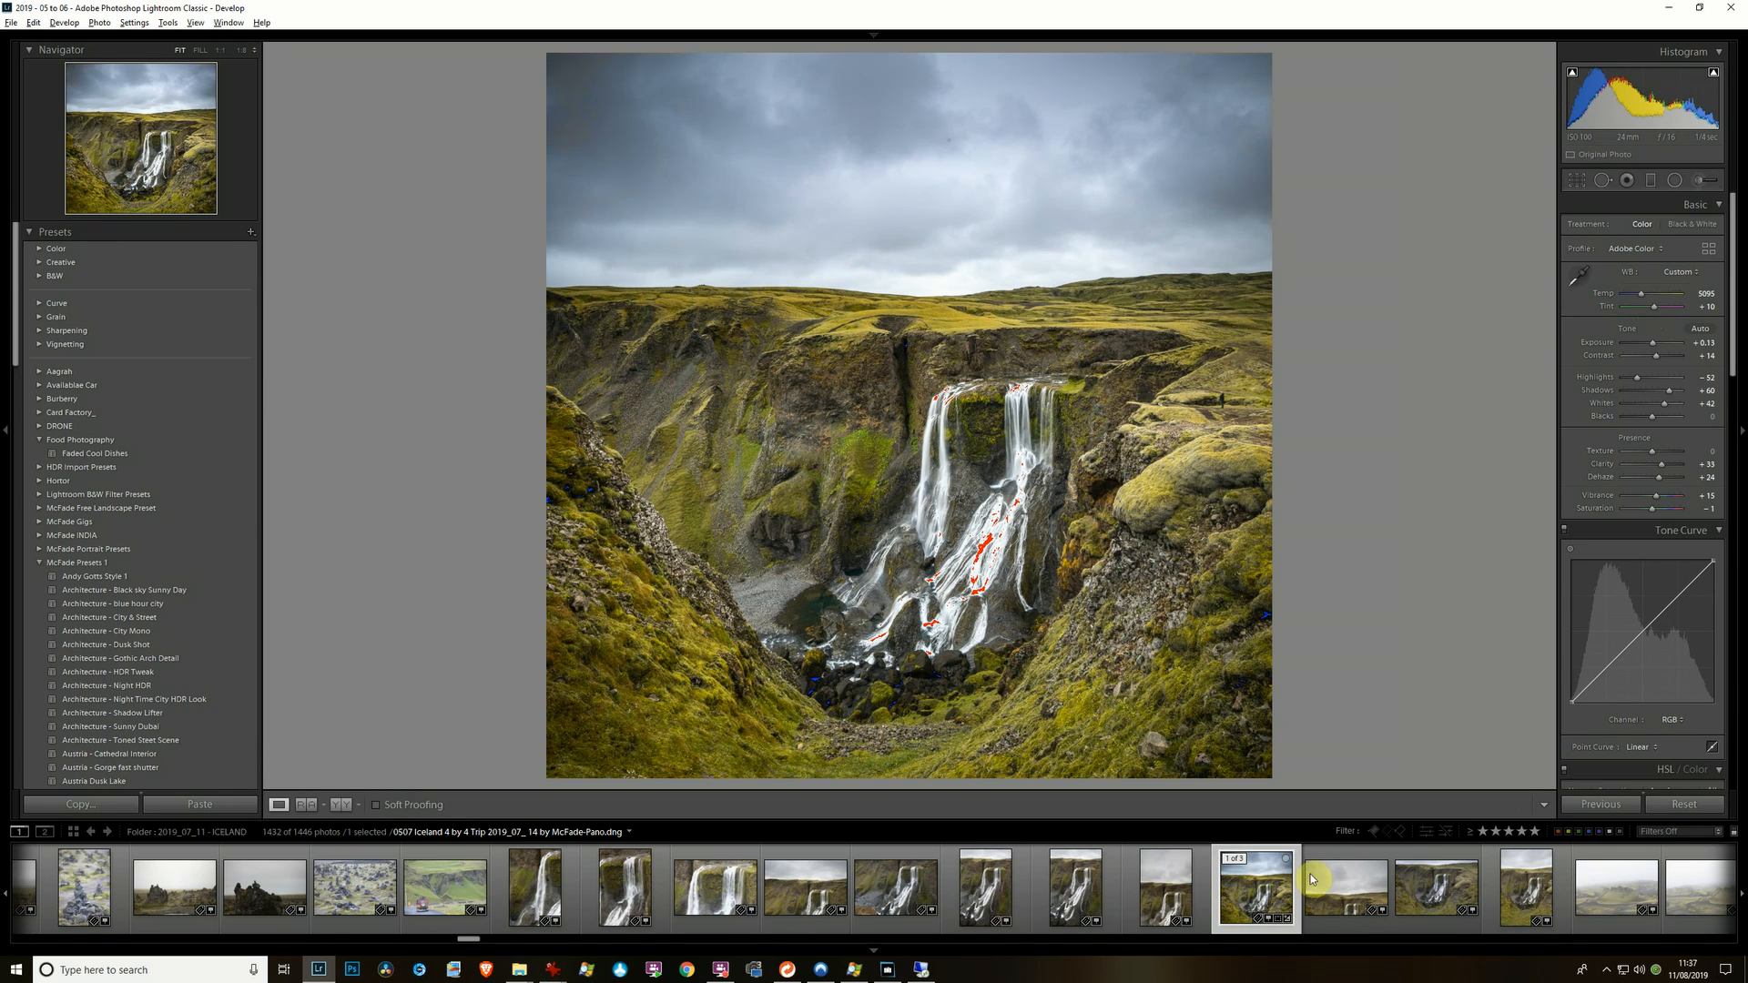
{"action": "left_click", "coordinate": [1351, 887]}
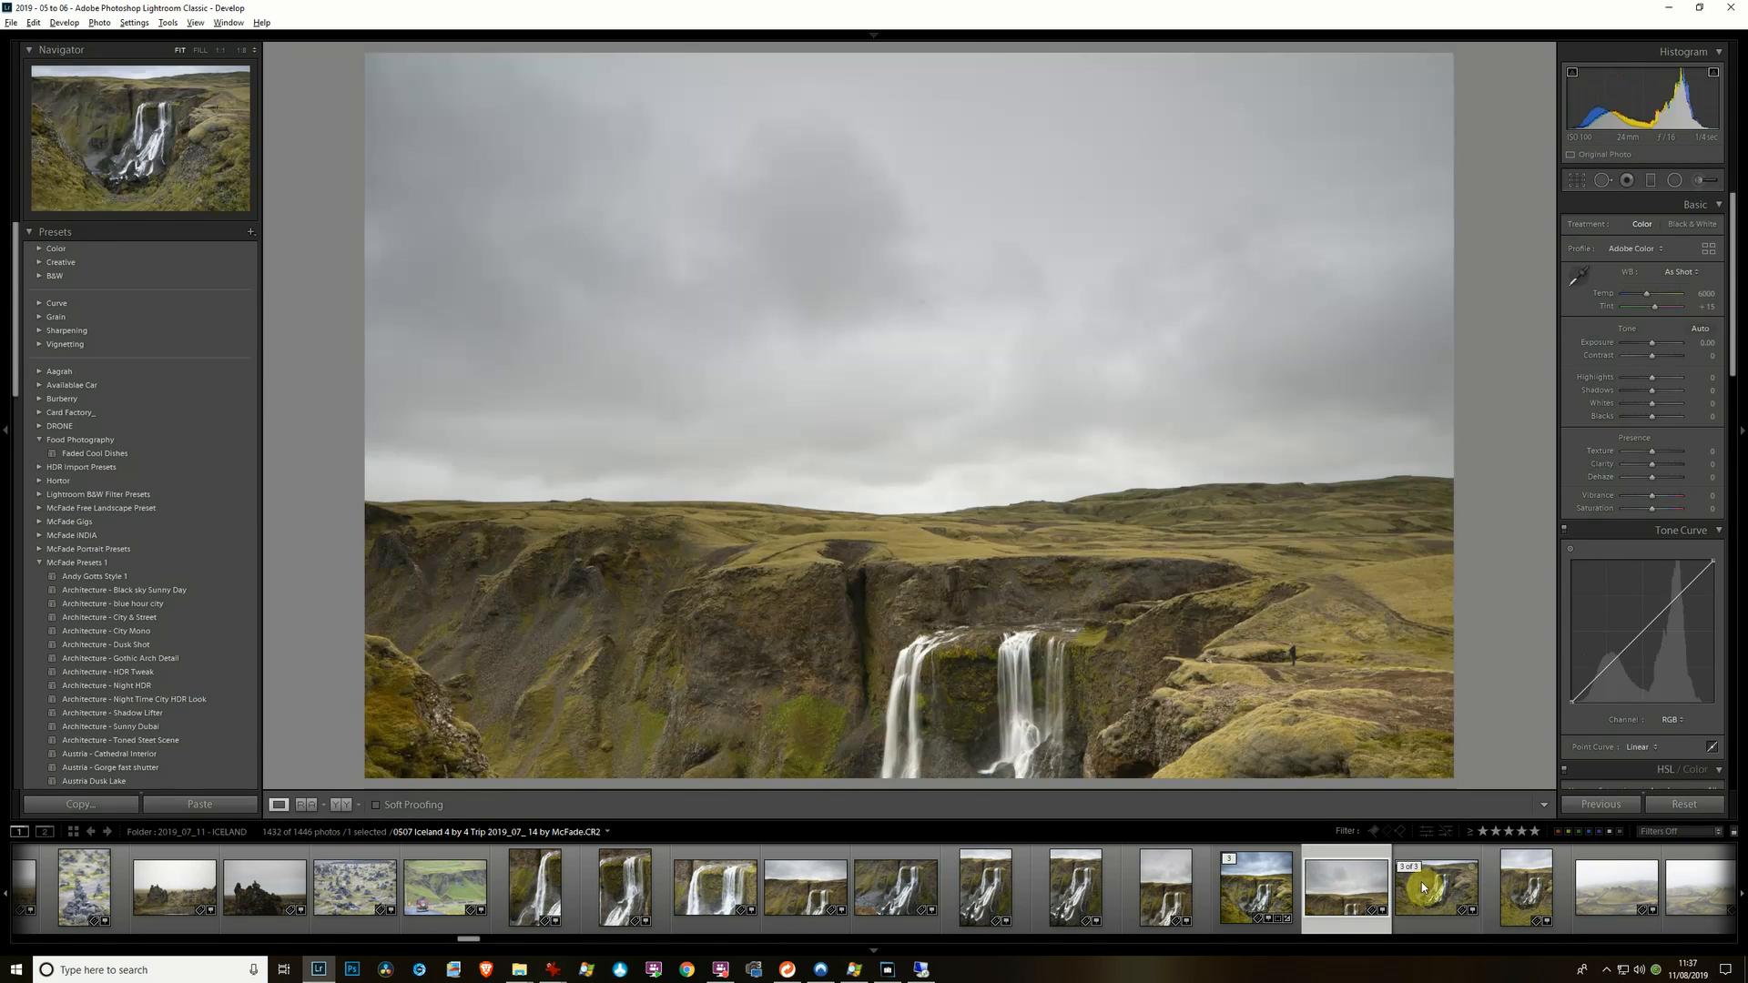
{"action": "left_click", "coordinate": [1425, 888]}
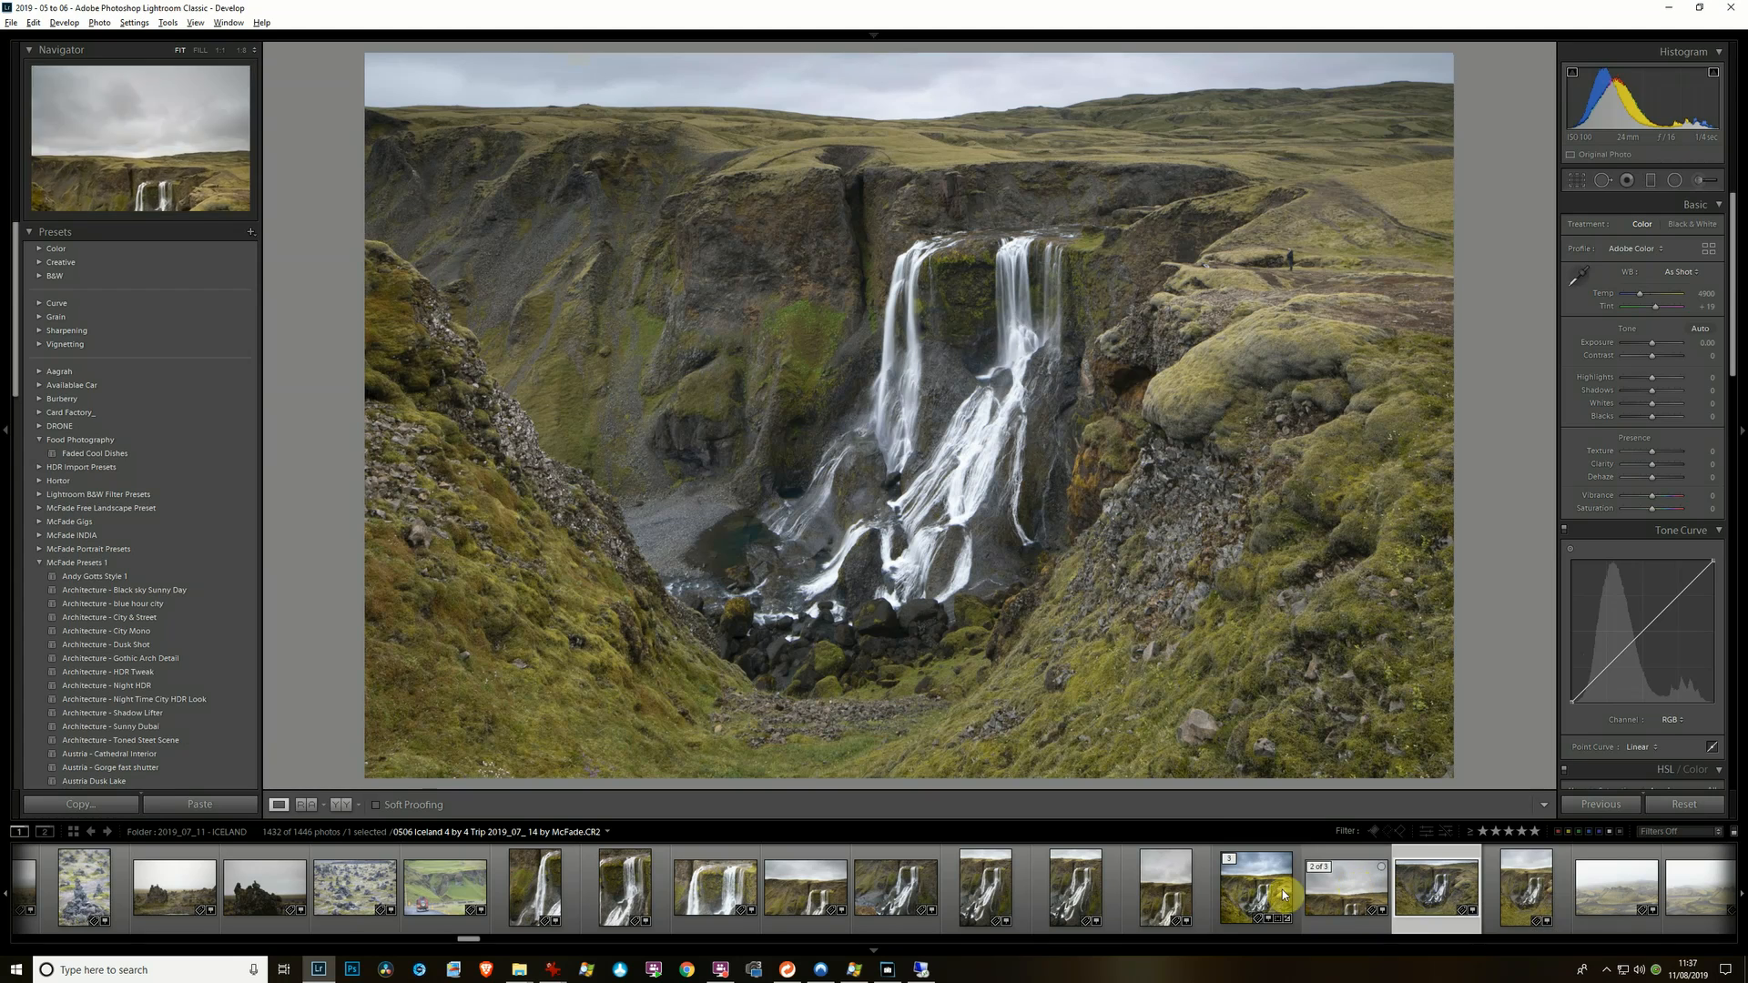
{"action": "left_click", "coordinate": [1282, 895]}
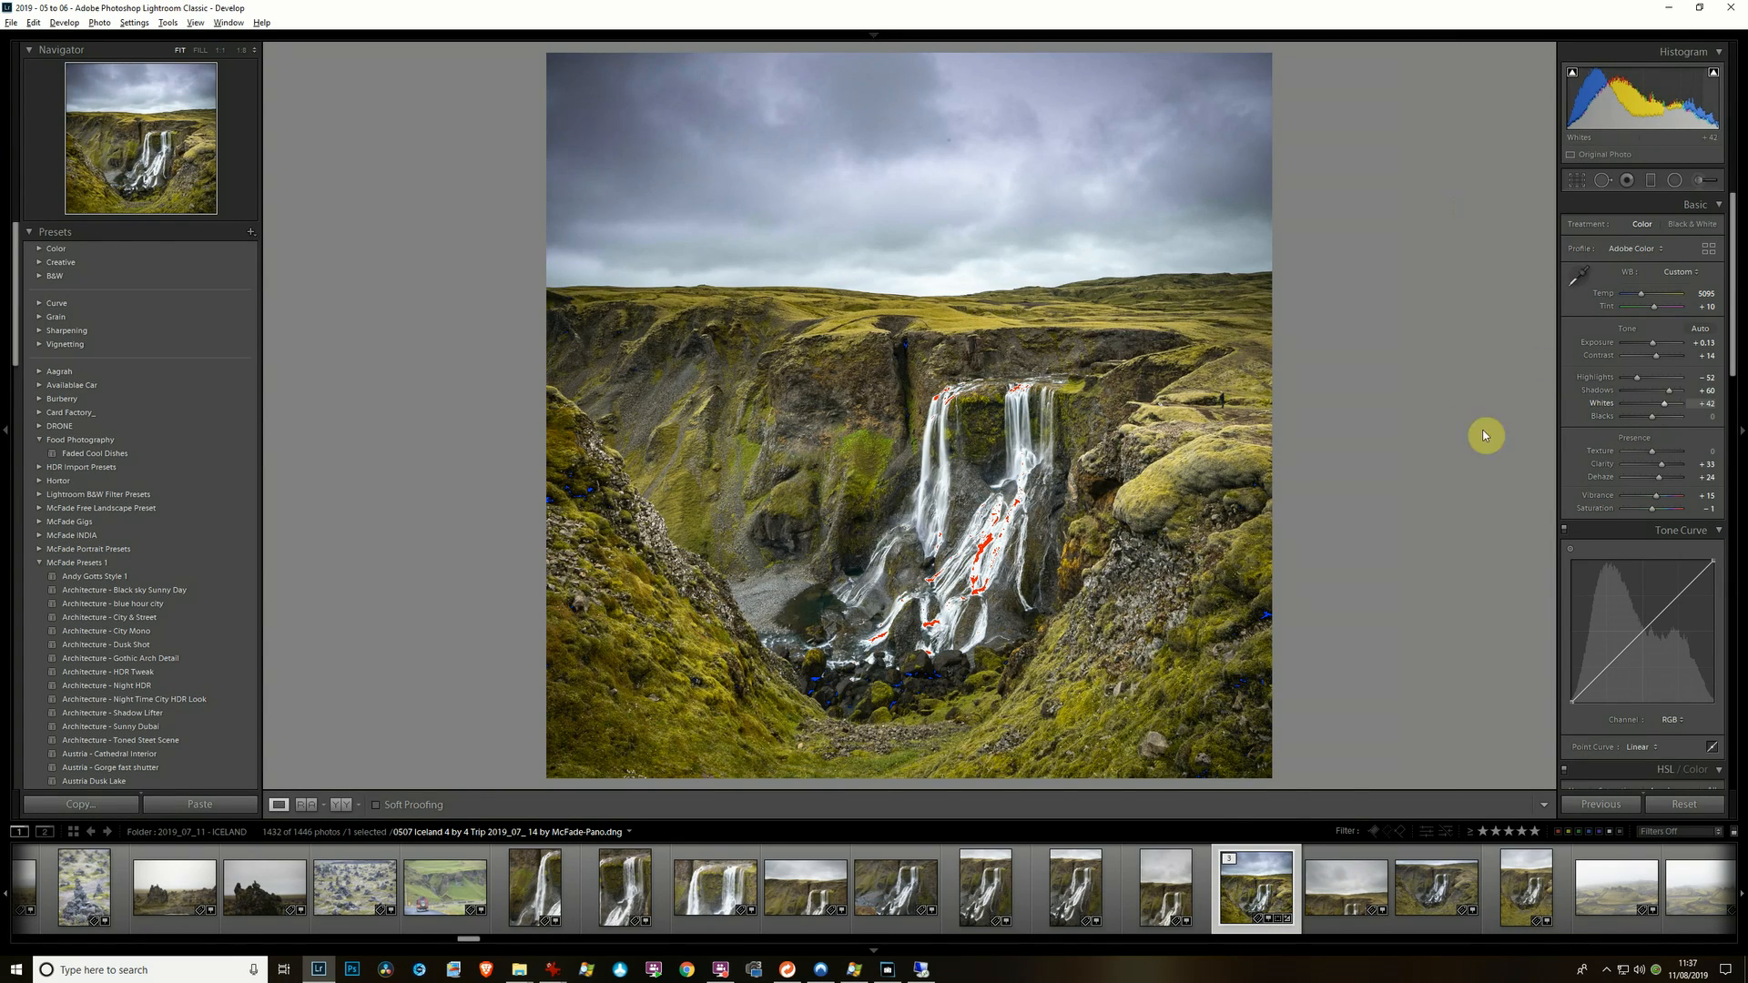
- Inspect the clipped highlights in the waterfall up close and set Highlights to -76 and Whites to +48
{"action": "left_click", "coordinate": [980, 551]}
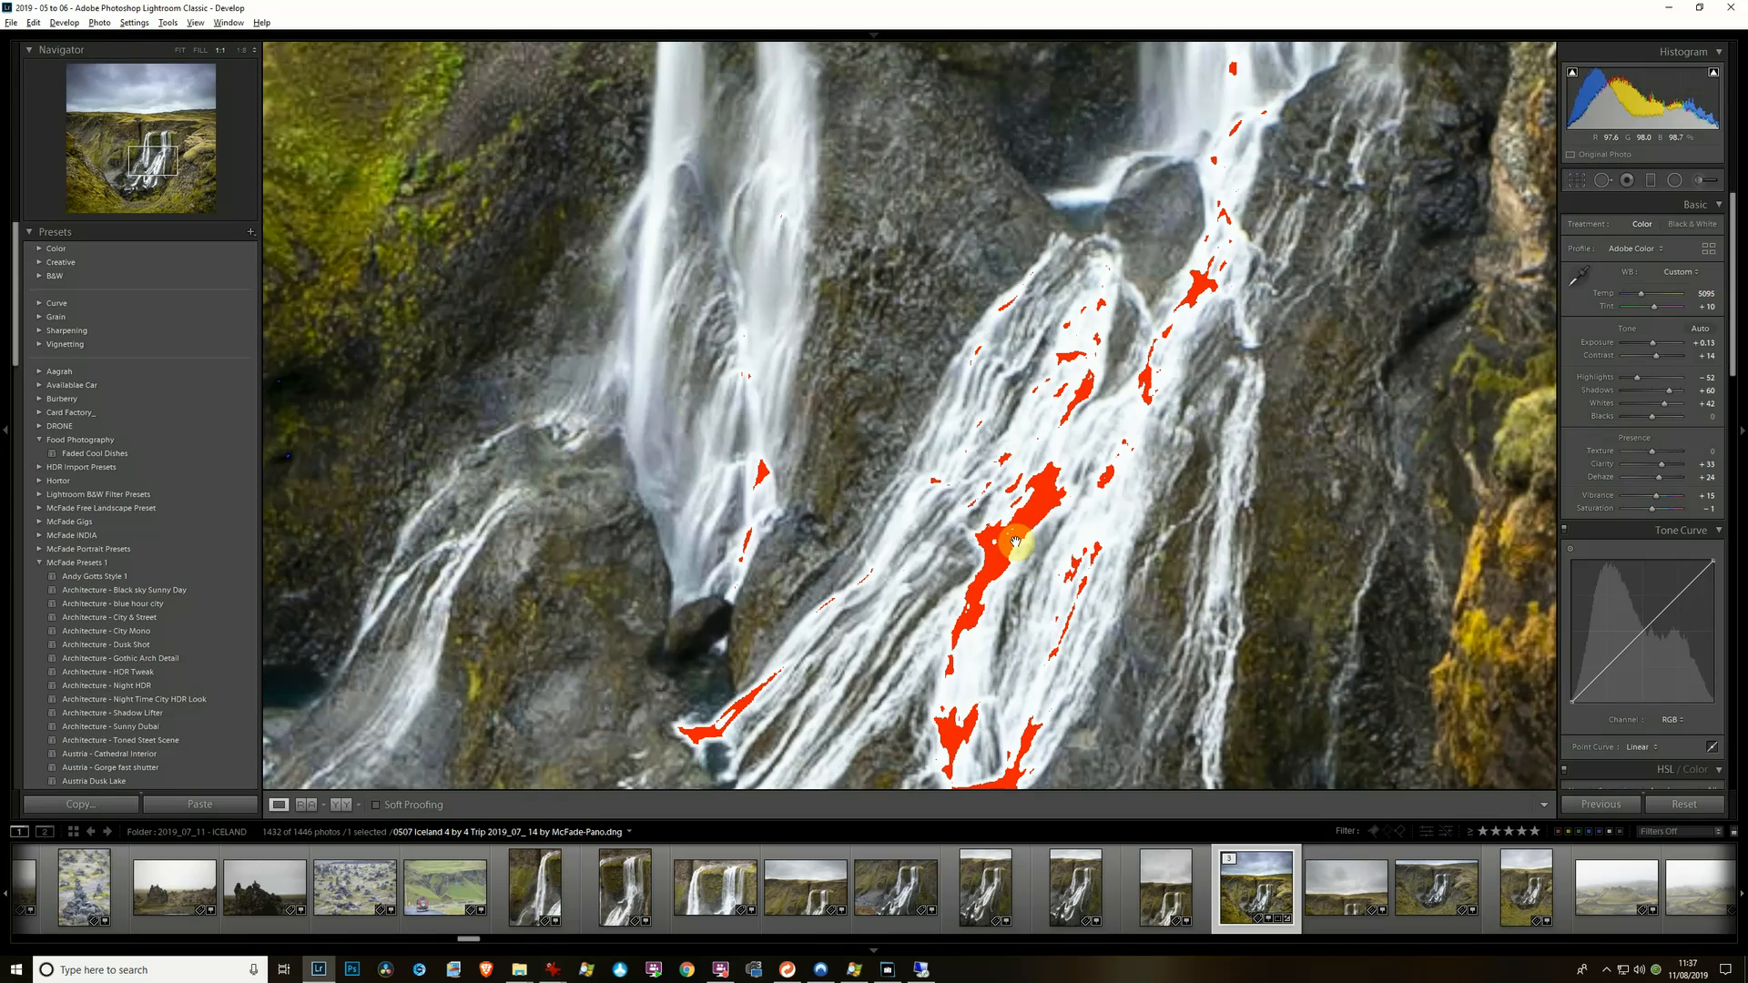
{"action": "left_click", "coordinate": [1015, 543]}
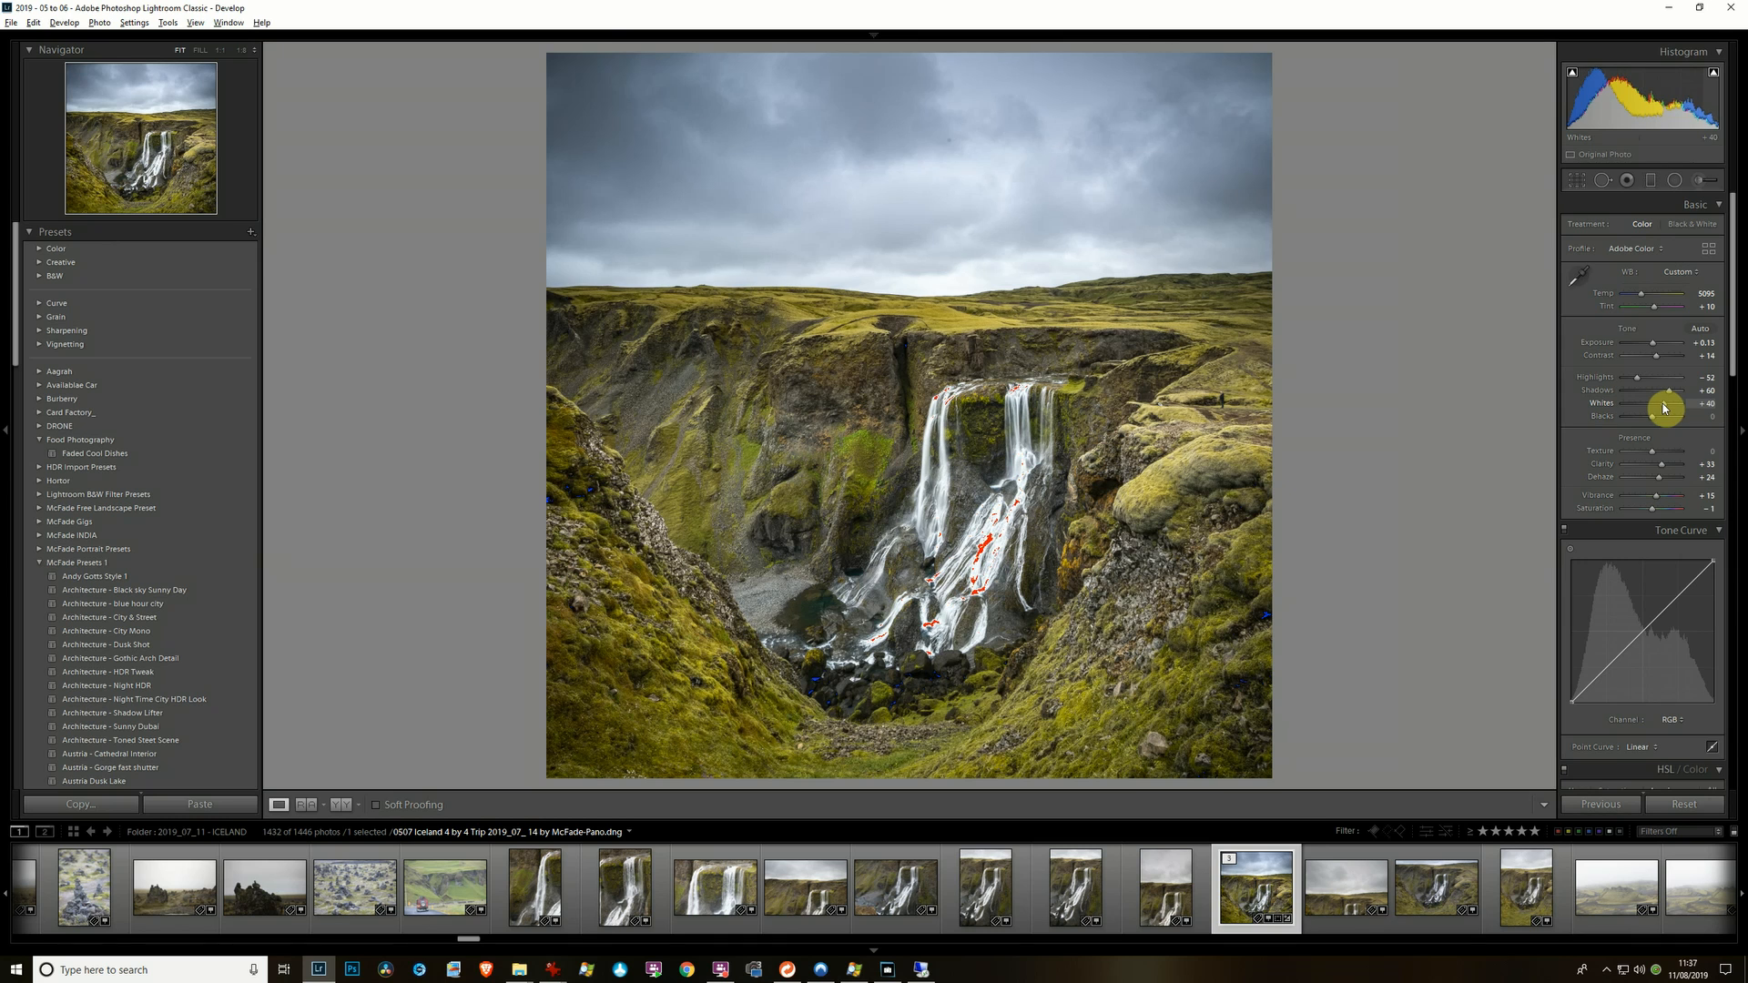
{"action": "left_click_drag", "start_coordinate": [1637, 378], "coordinate": [1632, 383]}
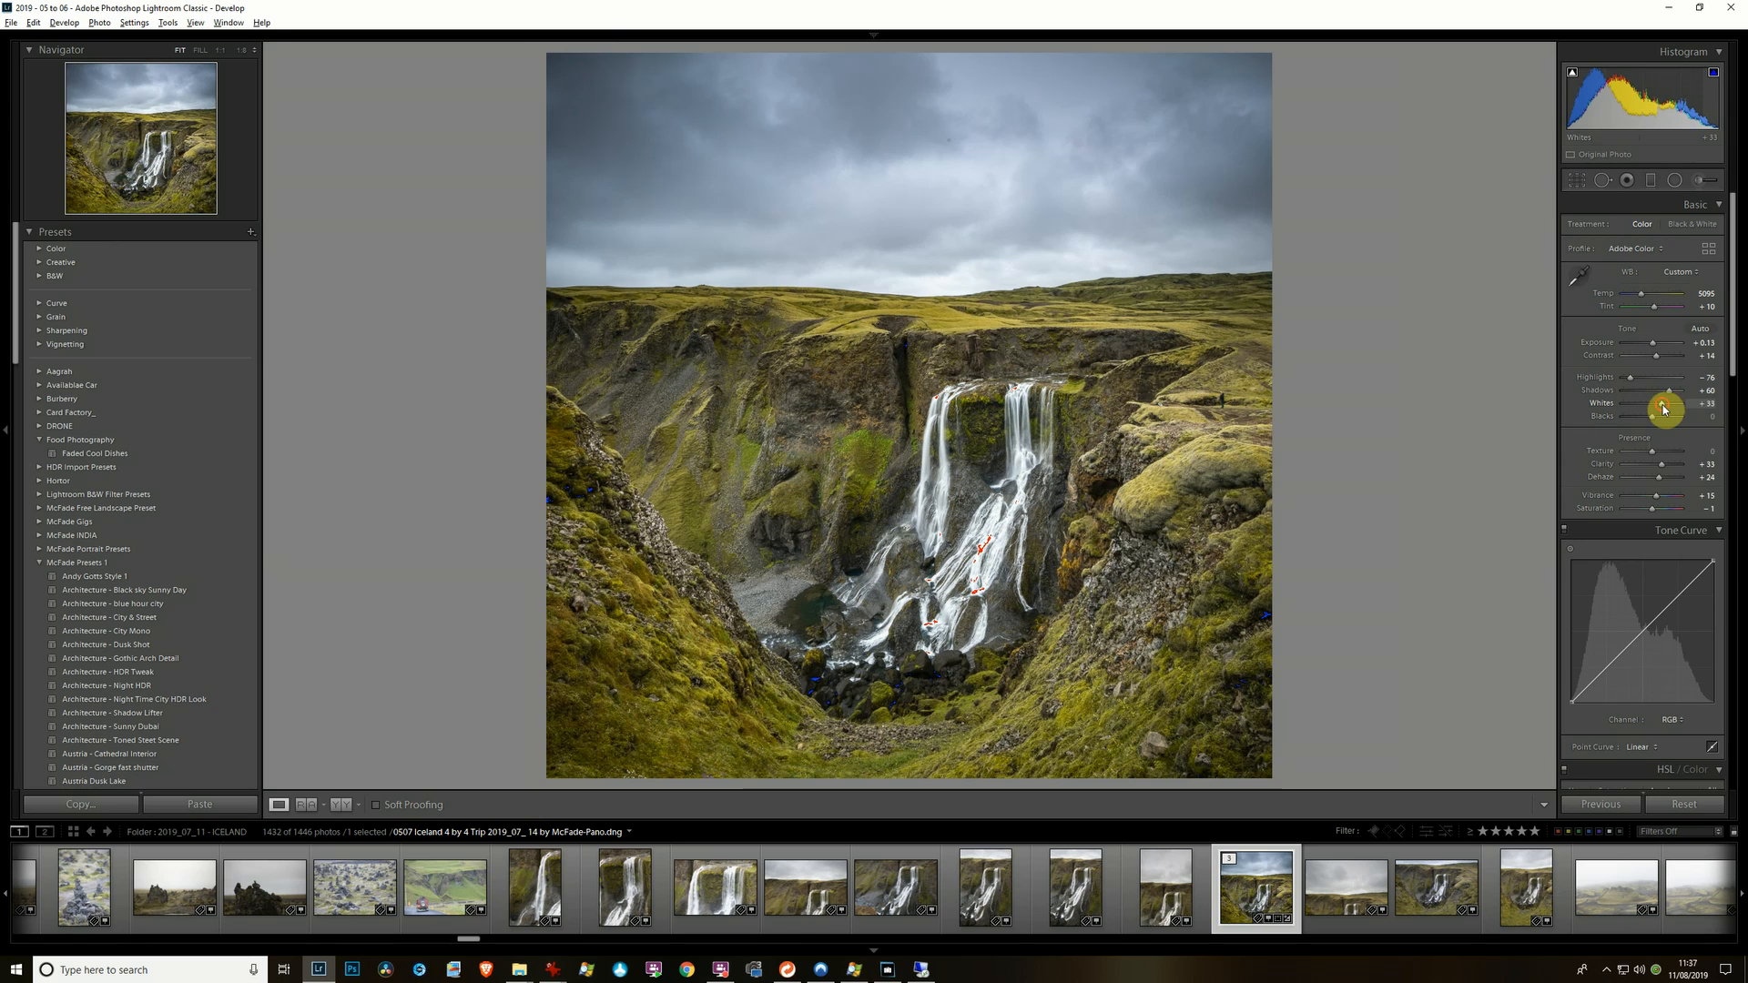
{"action": "left_click_drag", "start_coordinate": [1662, 409], "coordinate": [1667, 406]}
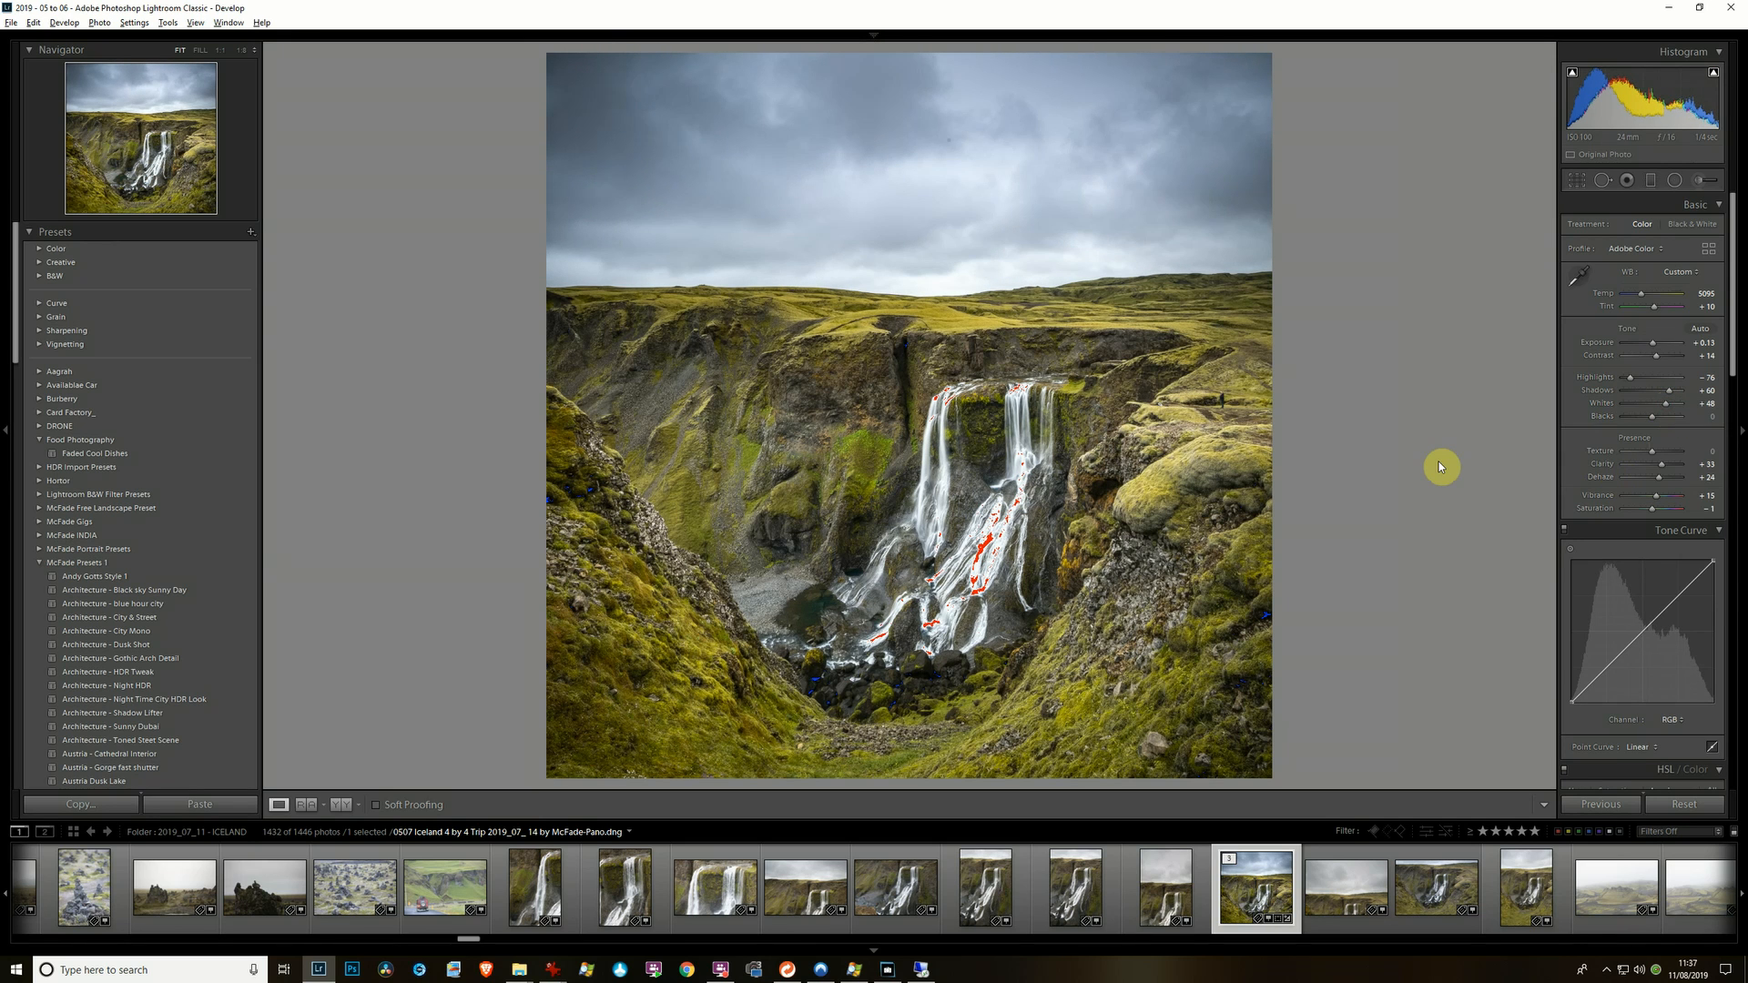